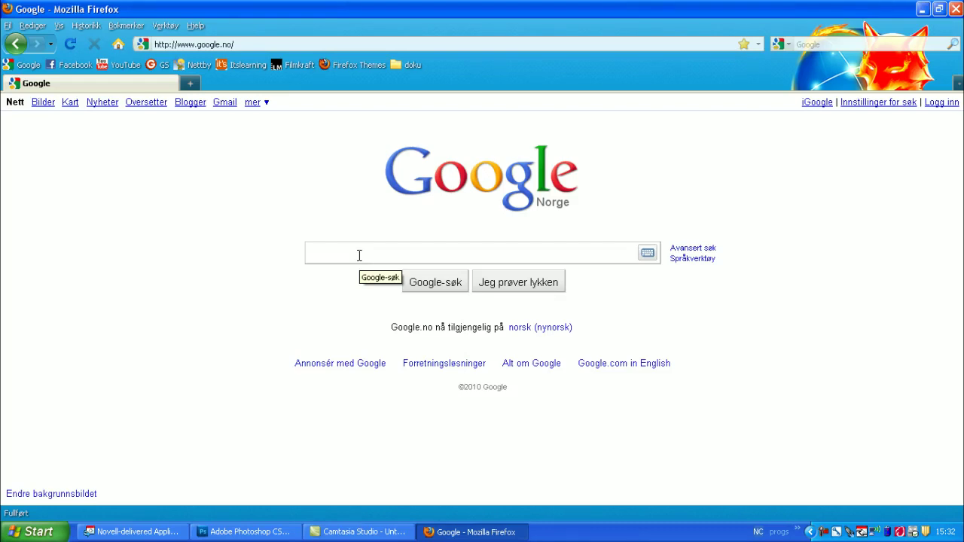
# - Go to planetrenders.net and log in to the renders site
pyautogui.click(271, 43)
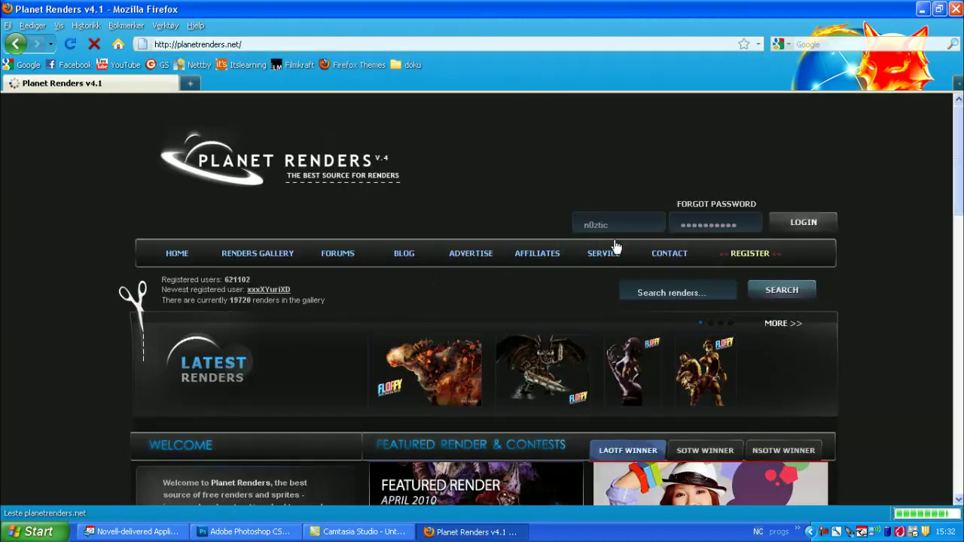
pyautogui.click(804, 222)
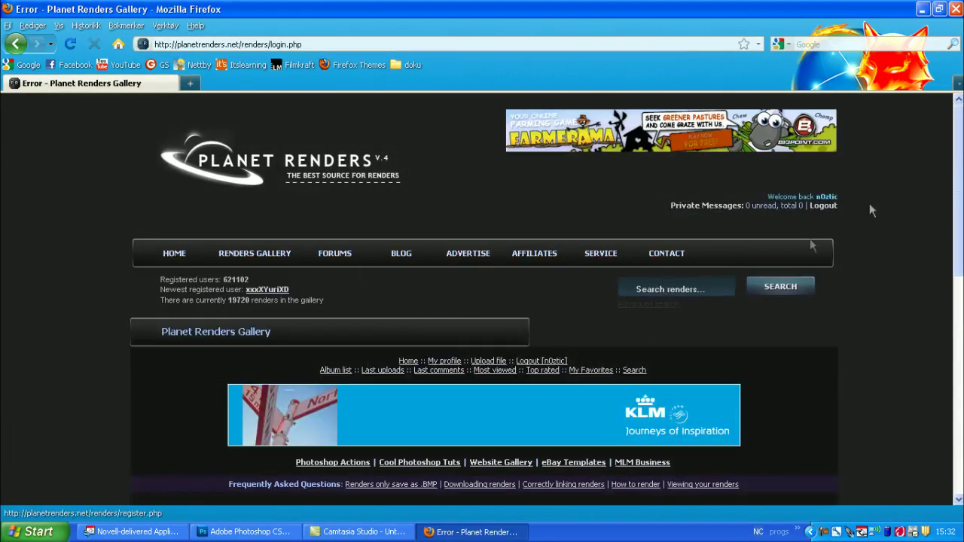
pyautogui.moveTo(958, 131); pyautogui.dragTo(952, 184)
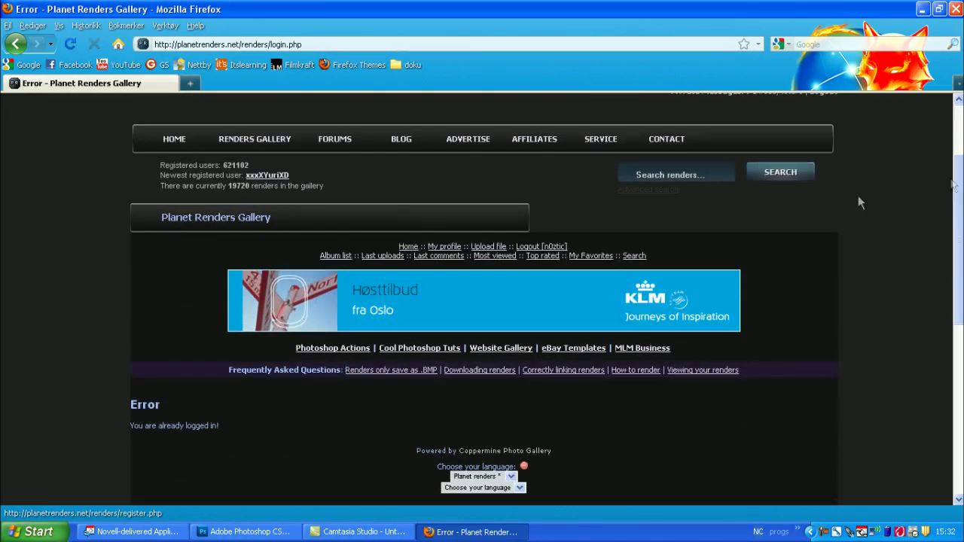
# - Search the renders gallery for 'mirrors edge'
pyautogui.click(703, 176)
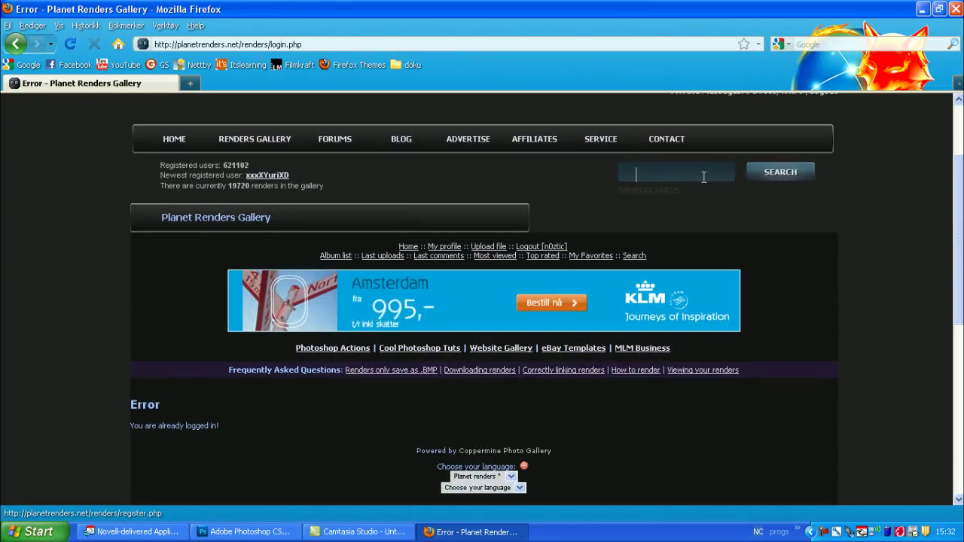
pyautogui.write('mirrors edge')
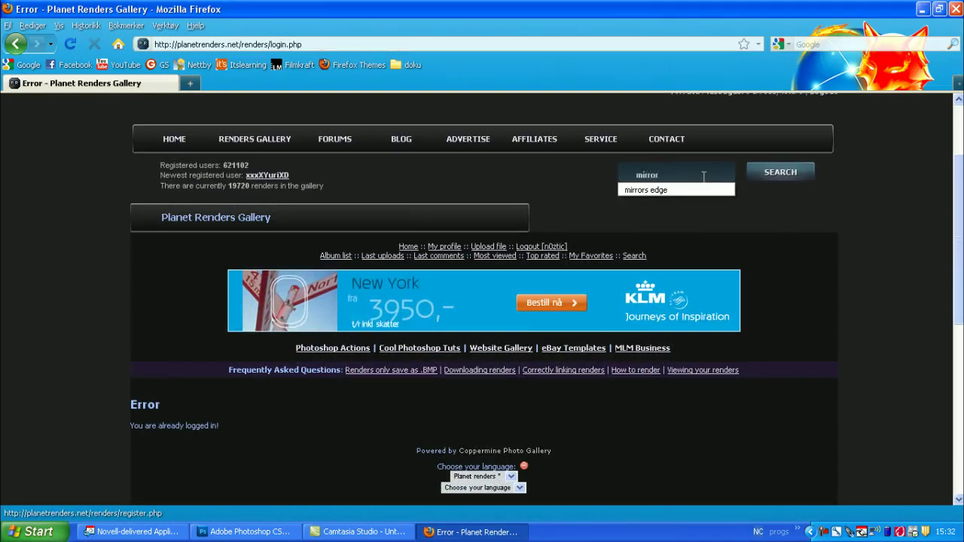
pyautogui.click(747, 179)
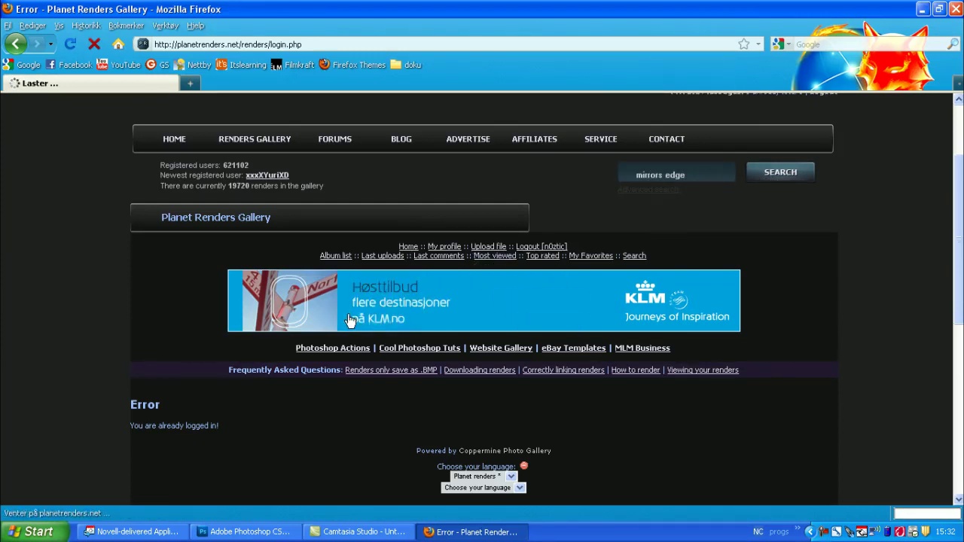
pyautogui.scroll(-2, 348, 319)
pyautogui.scroll(3, 588, 277)
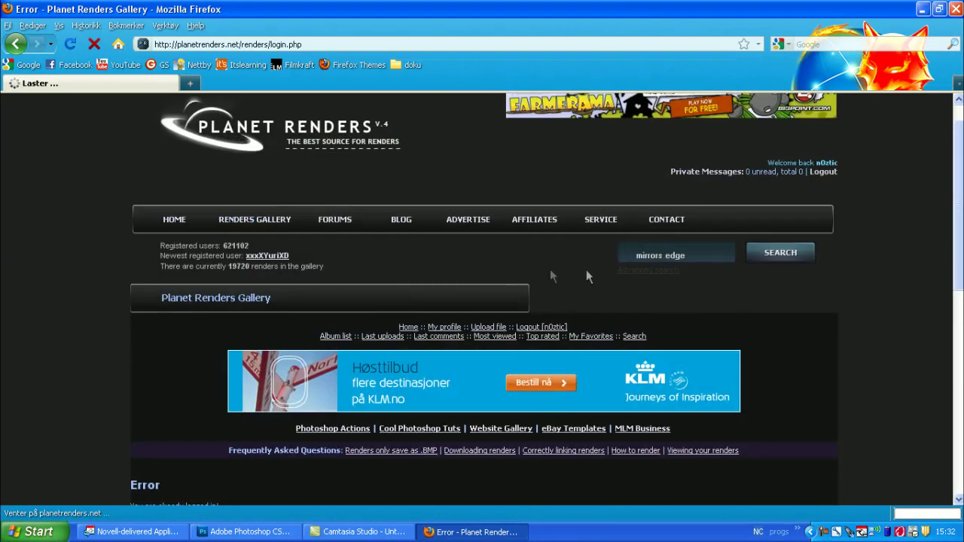
pyautogui.click(773, 256)
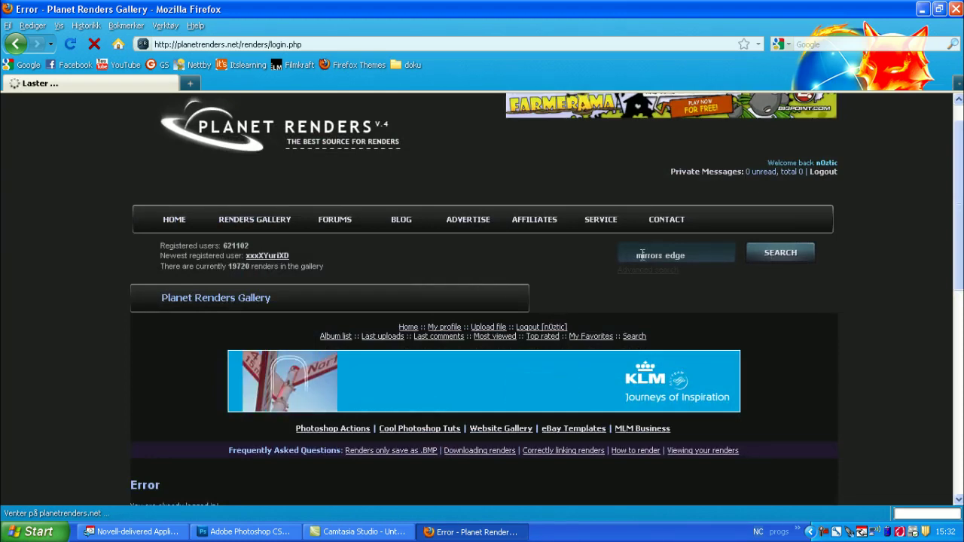
# - Open the Mirrors edge render of Faith with her arm outstretched
pyautogui.scroll(-5, 607, 265)
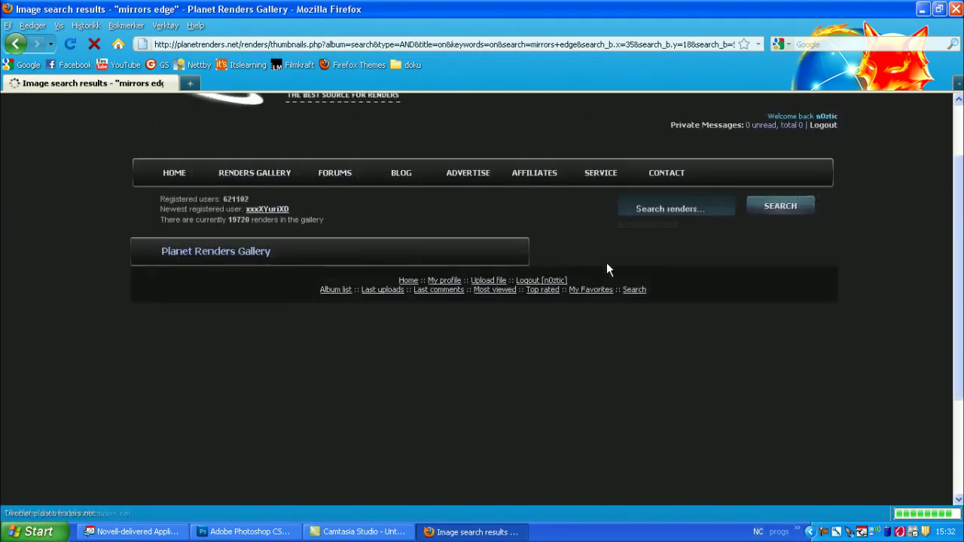
pyautogui.scroll(-2, 607, 265)
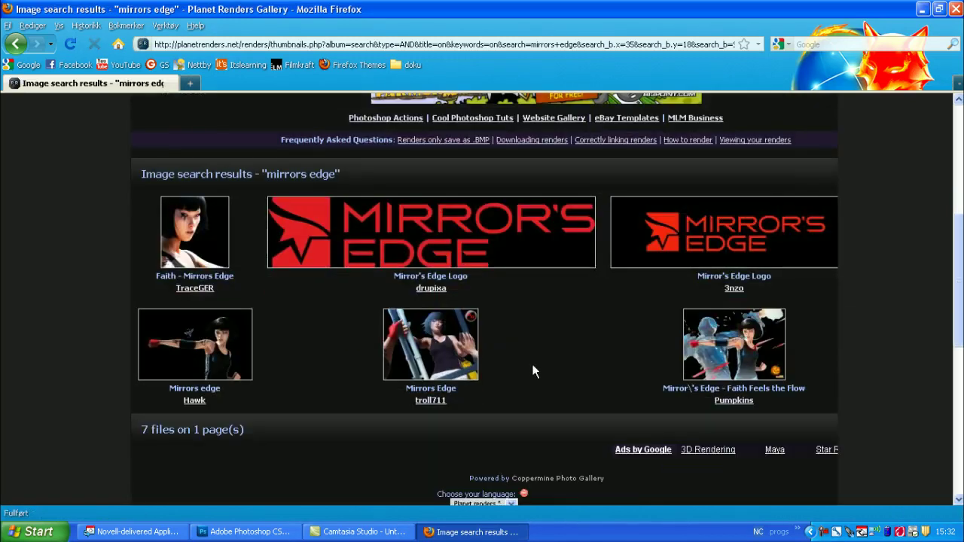
pyautogui.click(213, 361)
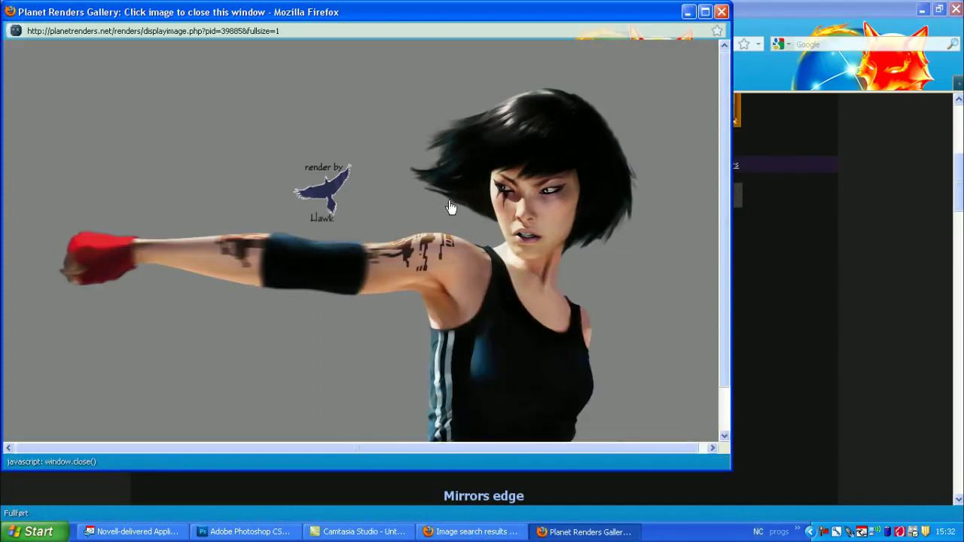
# - Save the render to the desktop as Mirrors edge.png, then start a new browser tab
pyautogui.rightClick(449, 201)
pyautogui.click(493, 285)
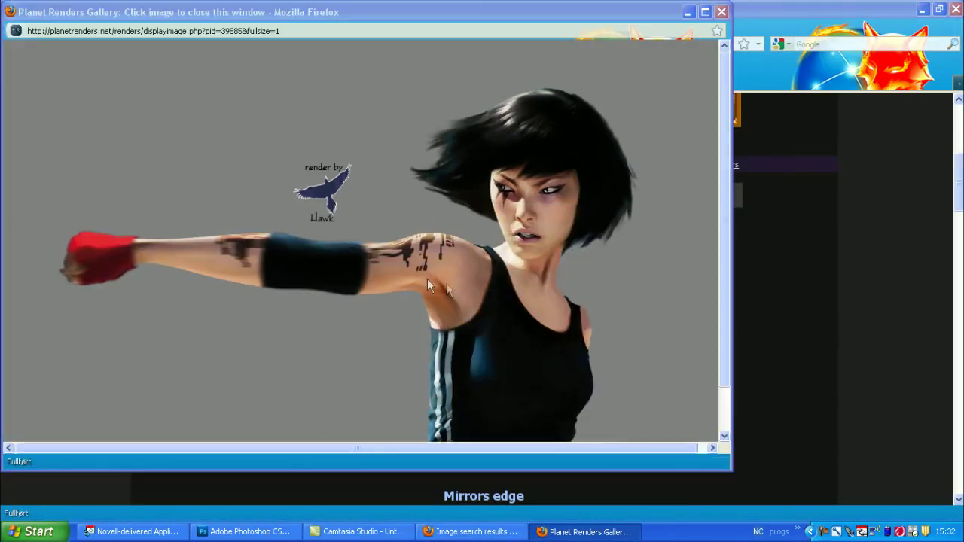
pyautogui.click(40, 143)
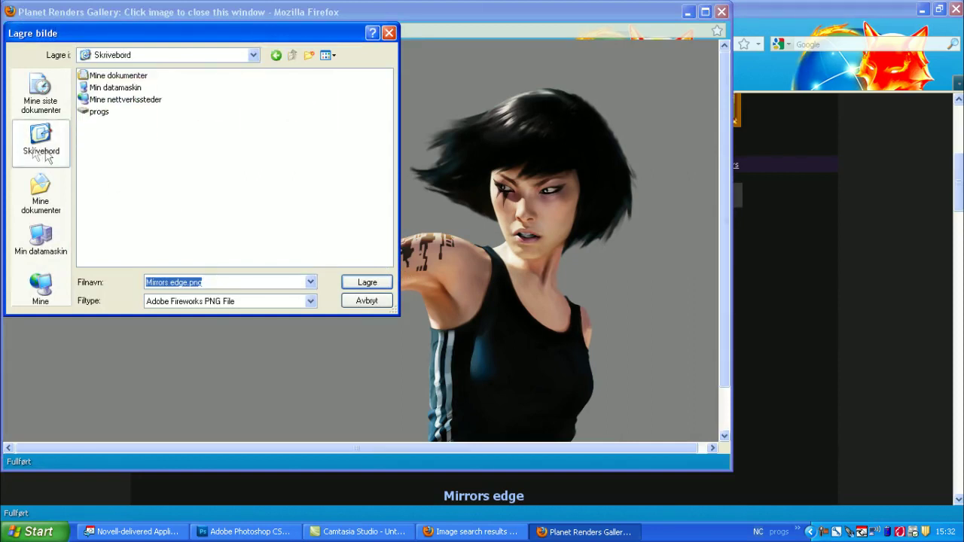
pyautogui.click(368, 282)
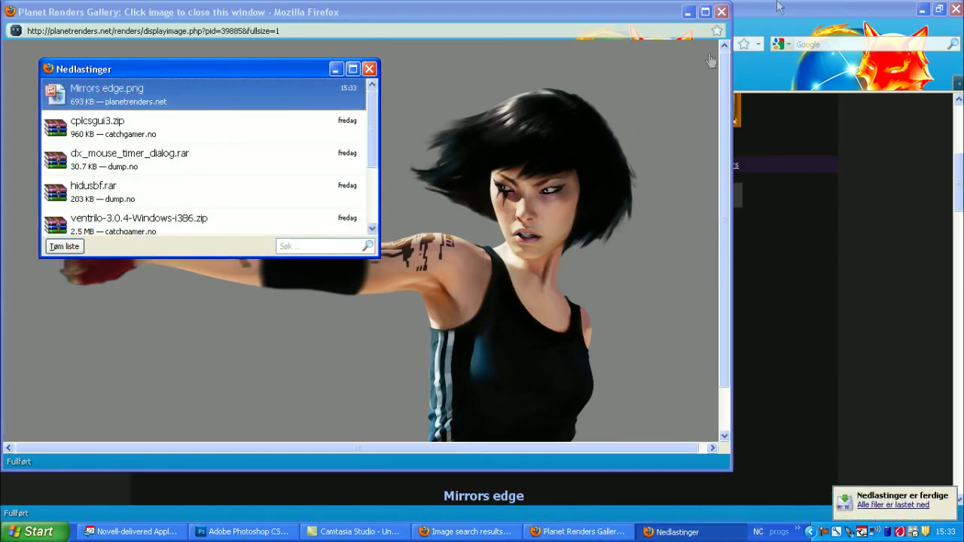
pyautogui.click(749, 15)
pyautogui.click(189, 83)
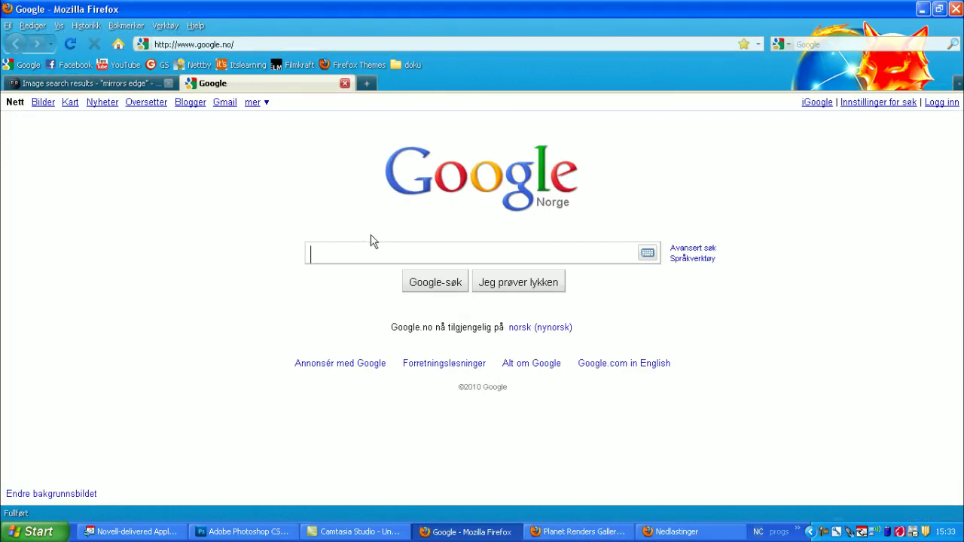
# - Search Google Images for 'fire' and save a flame texture JPEG to the desktop
pyautogui.write('fire')
pyautogui.press('Return')
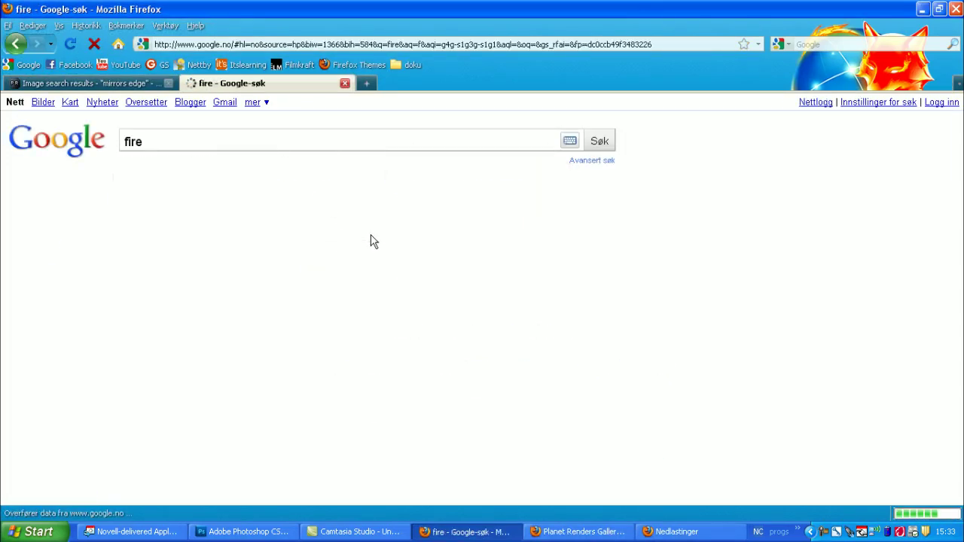
pyautogui.click(43, 103)
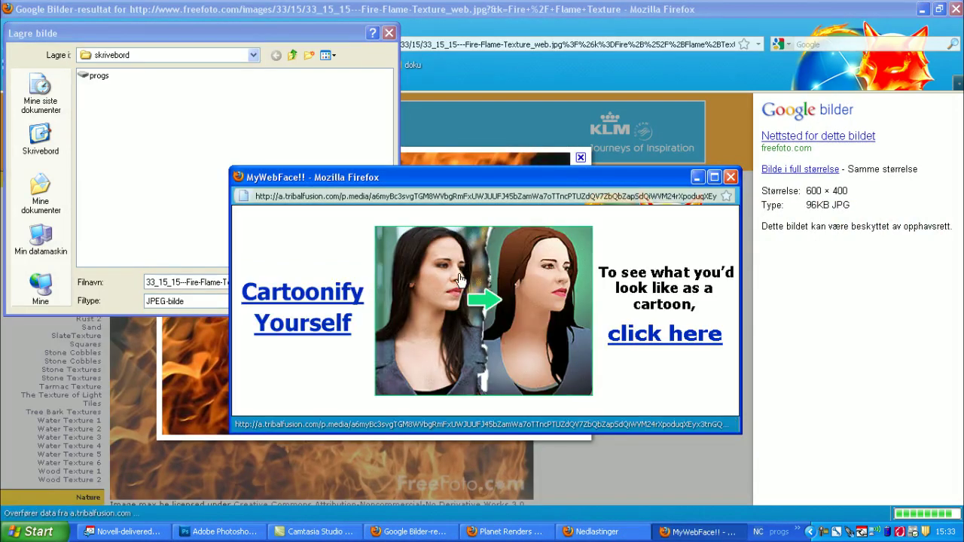
pyautogui.click(730, 177)
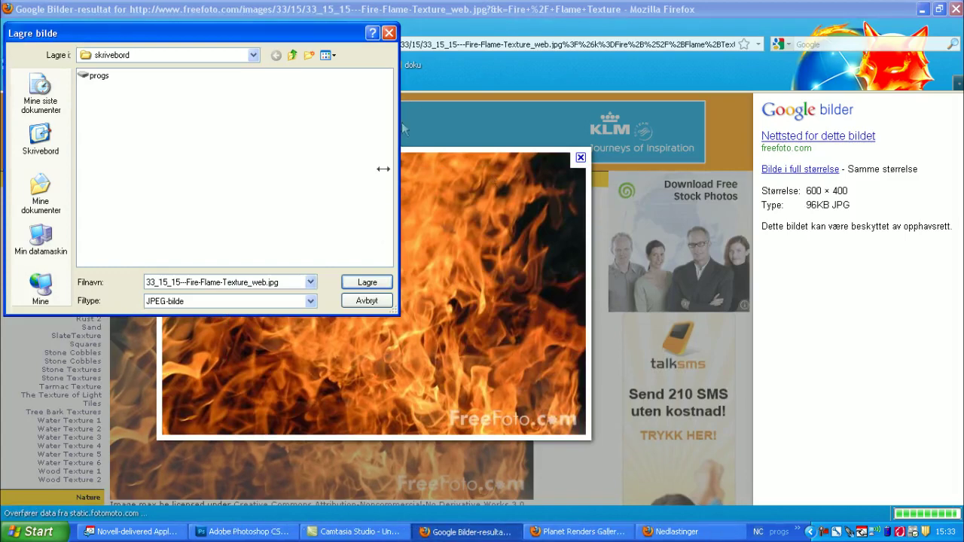
pyautogui.click(376, 284)
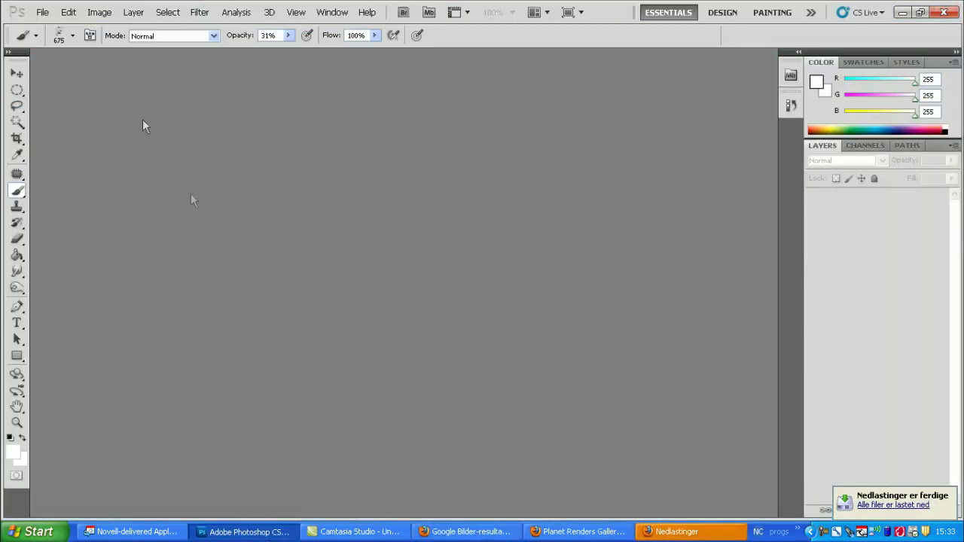
# - Create a new transparent 400 × 150 pixel document
pyautogui.click(42, 12)
pyautogui.click(51, 29)
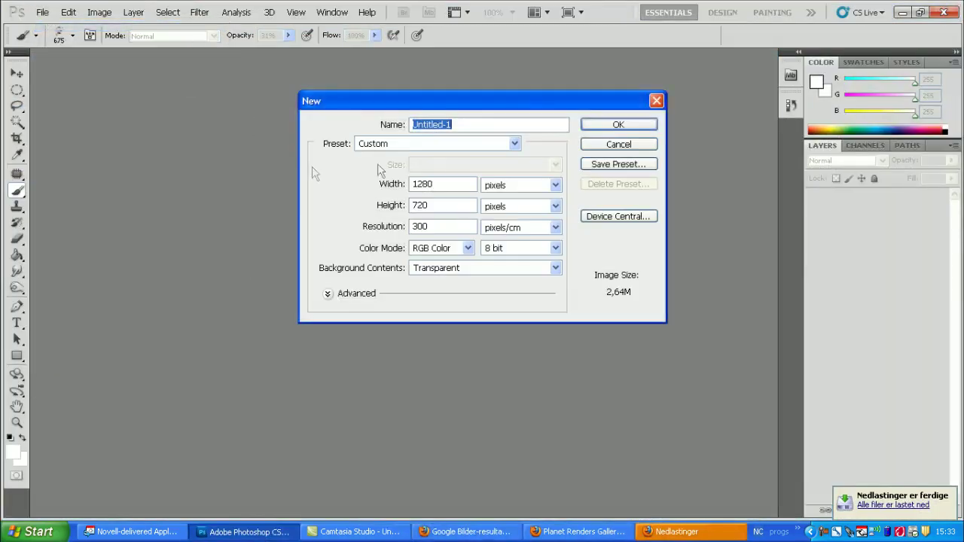
pyautogui.moveTo(452, 185); pyautogui.dragTo(380, 183)
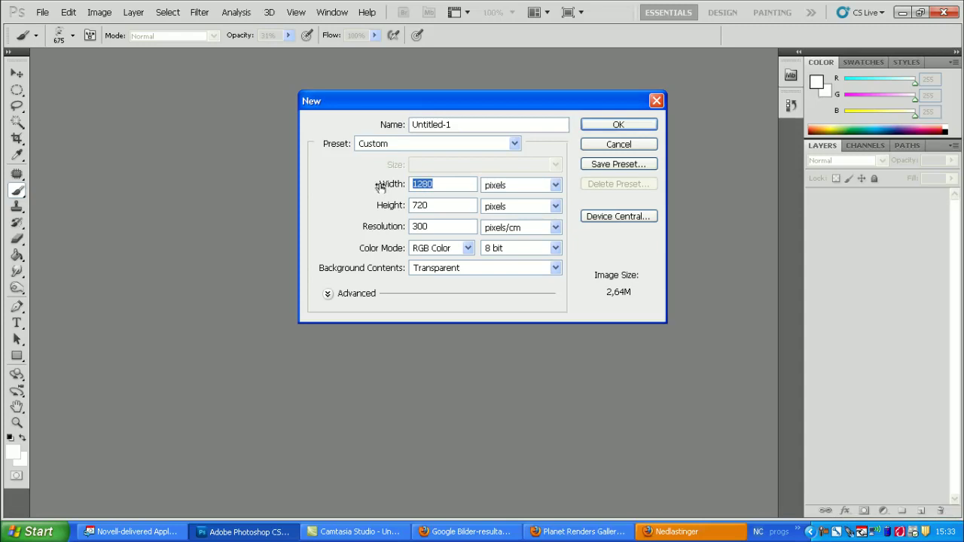
pyautogui.write('400')
pyautogui.press('Tab')
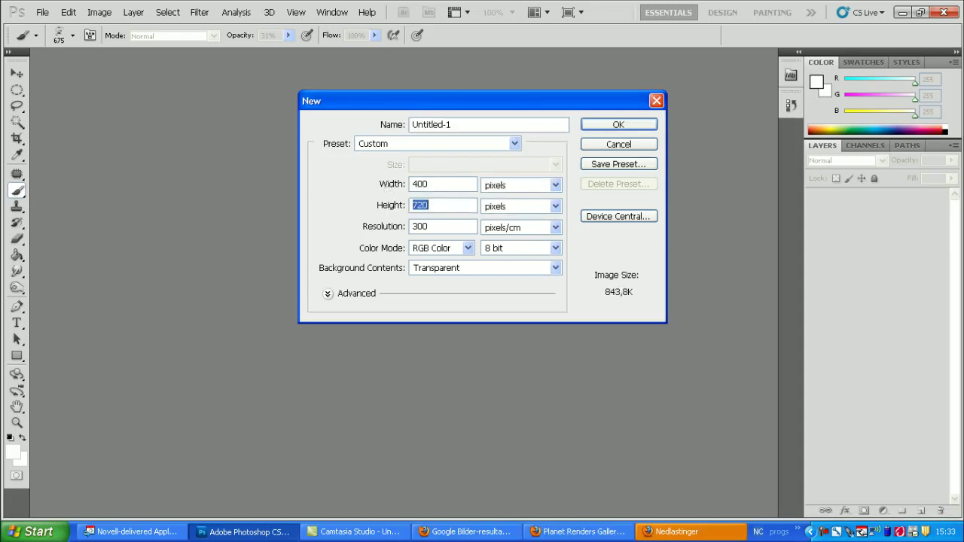
pyautogui.write('150')
pyautogui.press('Return')
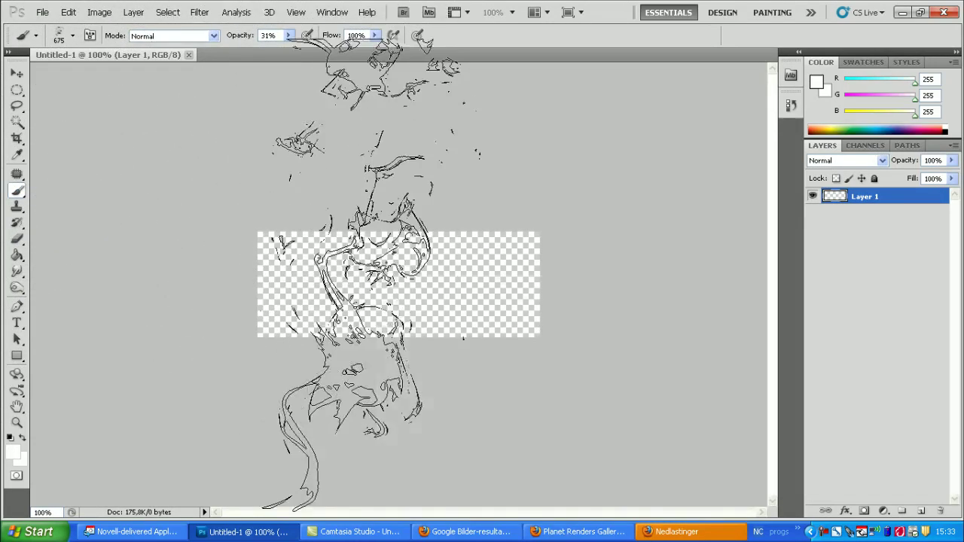
# - Load the Chilled smudge brush set, replacing the current brushes
pyautogui.rightClick(377, 280)
pyautogui.click(545, 290)
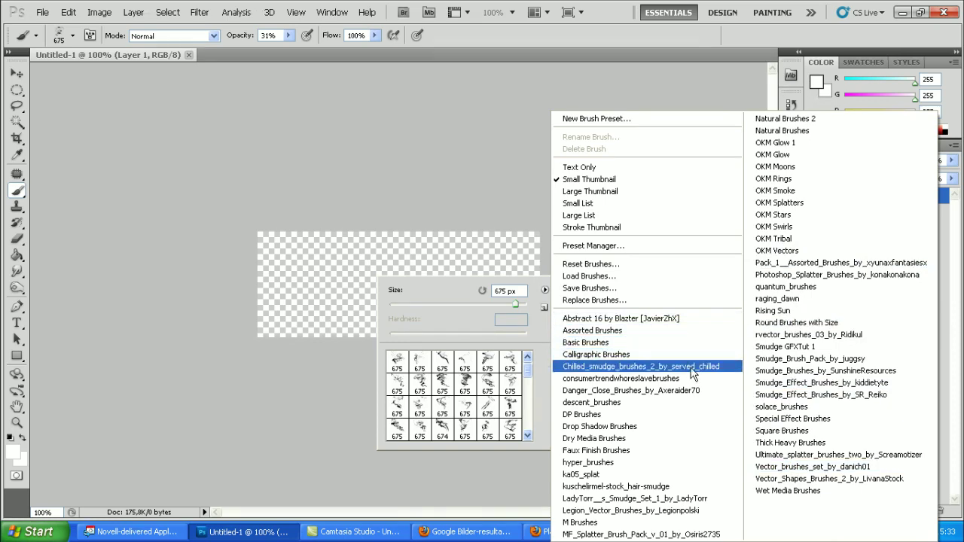
pyautogui.click(692, 367)
pyautogui.click(437, 214)
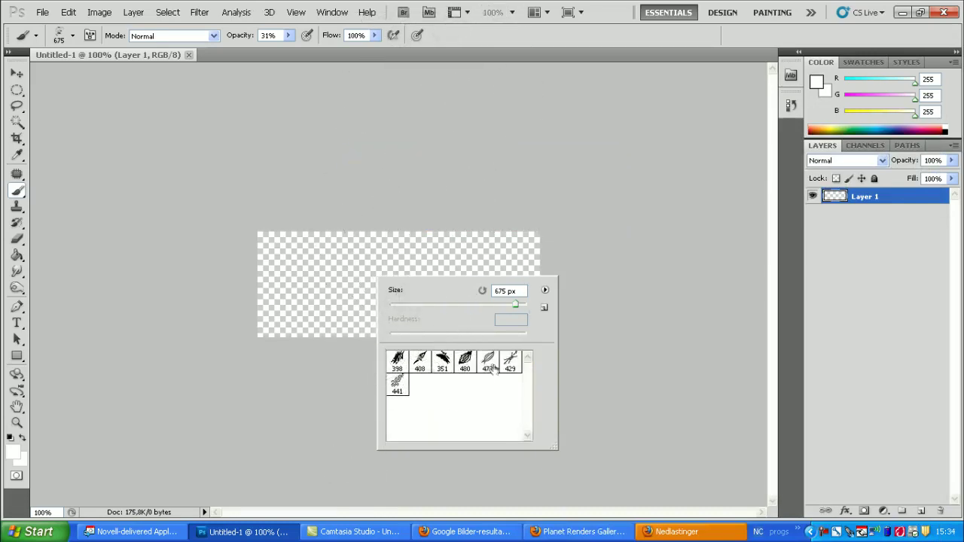
# - Replace it with the Abstract 16 brush set and select the 447 px brush
pyautogui.click(544, 290)
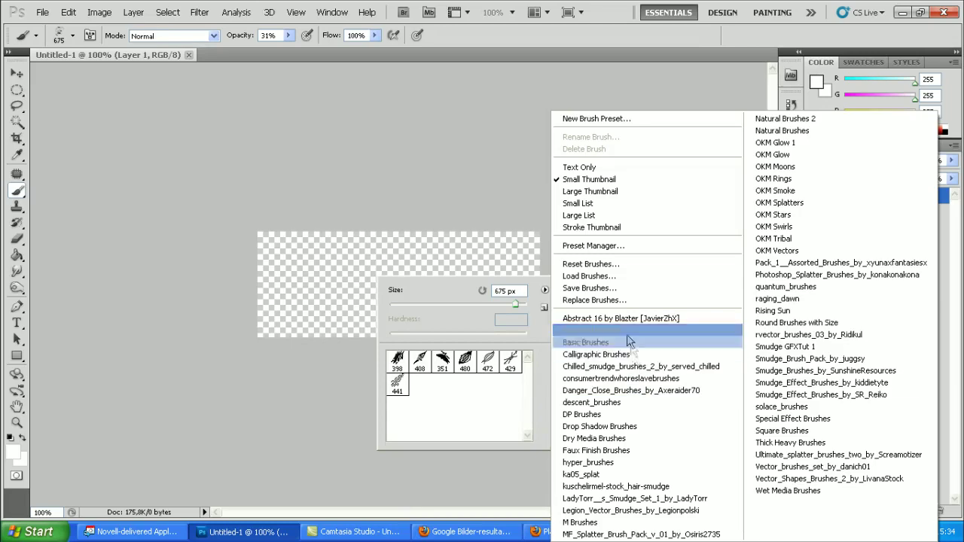
pyautogui.click(667, 320)
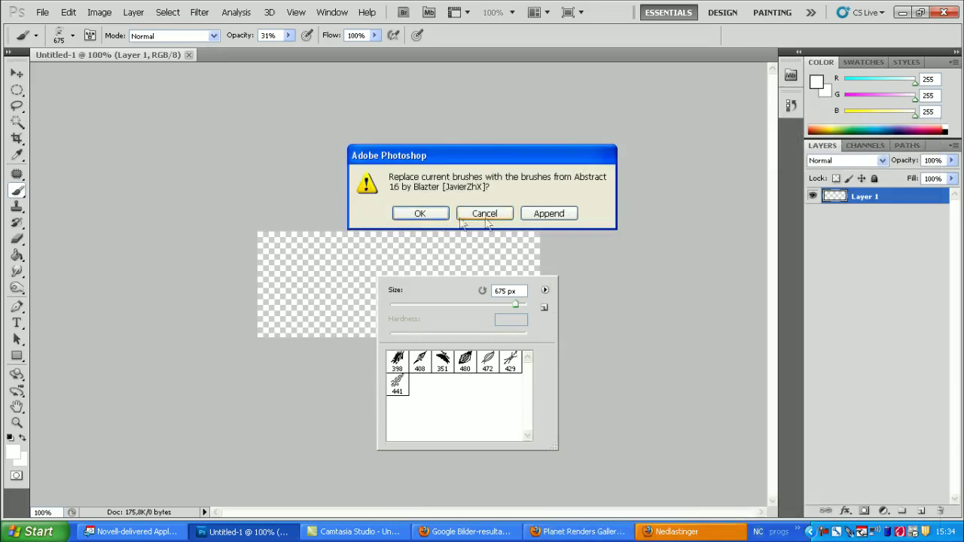
pyautogui.click(420, 214)
pyautogui.click(510, 384)
pyautogui.press('Return')
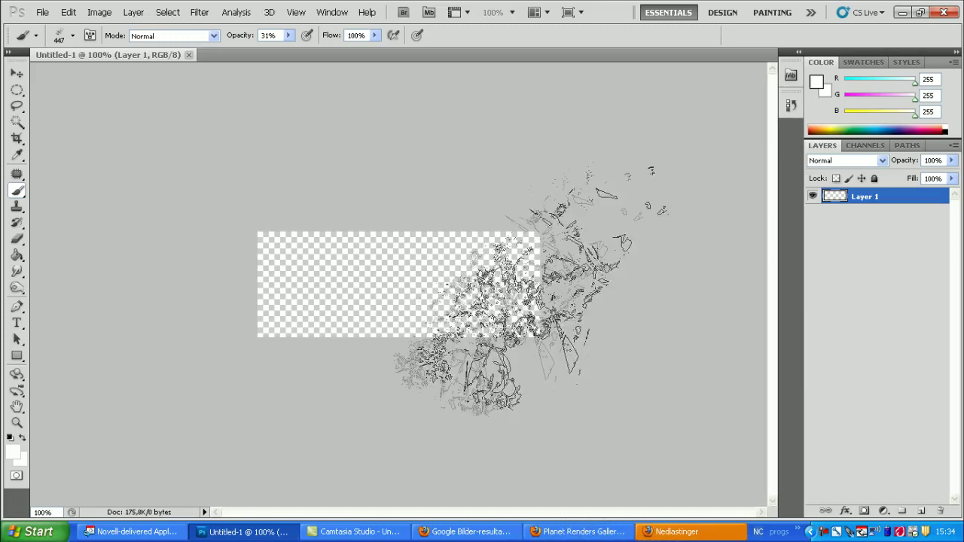
# - Rename Layer 1 to 'gradient'
pyautogui.doubleClick(866, 198)
pyautogui.write('grad')
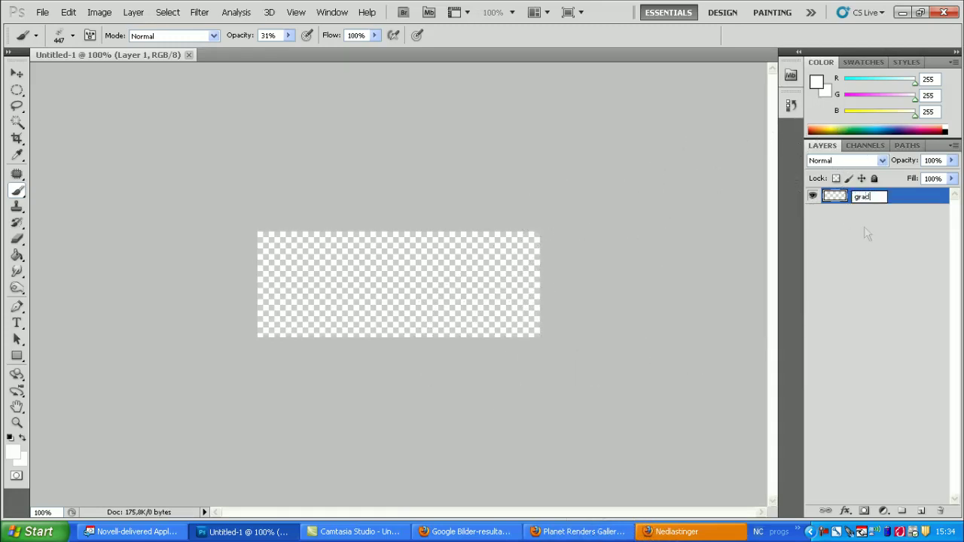
pyautogui.write('ient')
pyautogui.press('Return')
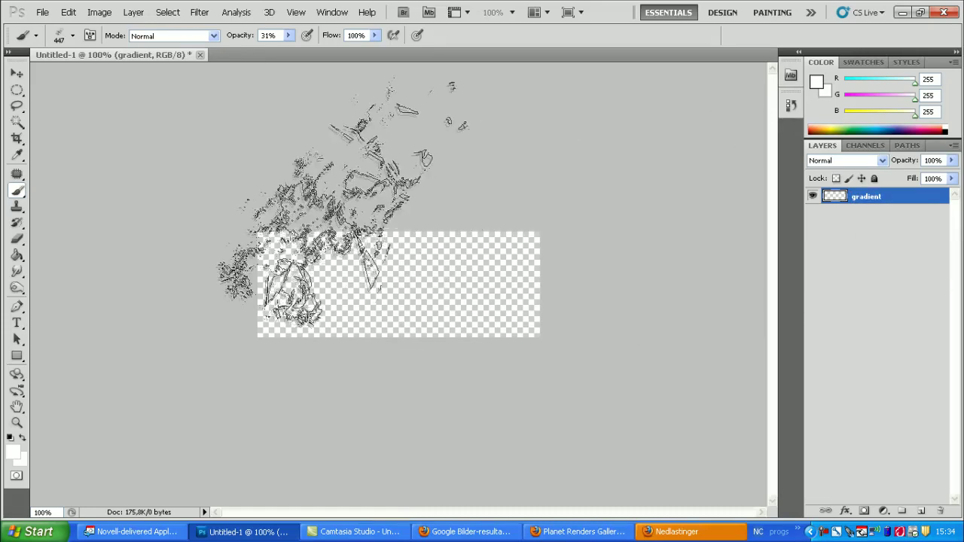
# - Set the foreground colour to black and the background colour to red
pyautogui.click(12, 449)
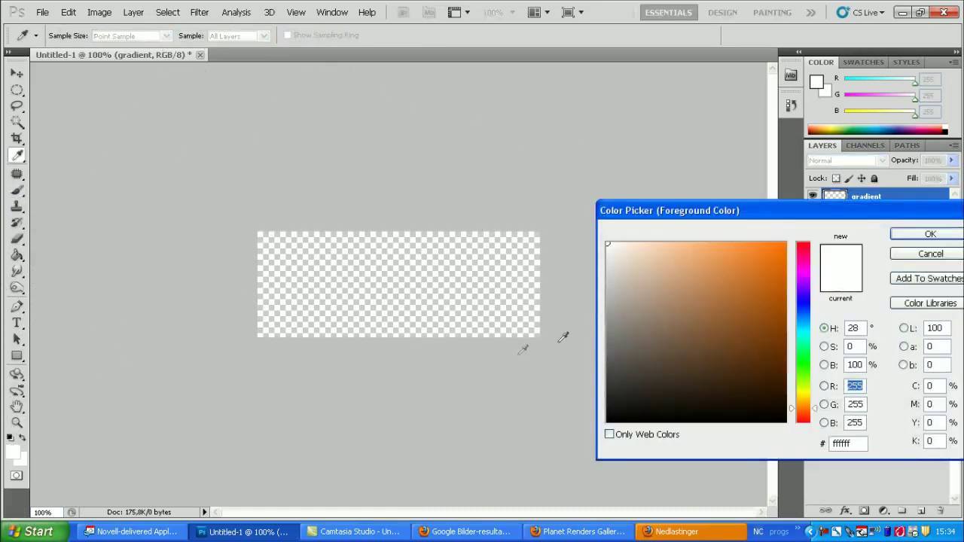
pyautogui.moveTo(706, 319); pyautogui.dragTo(588, 433)
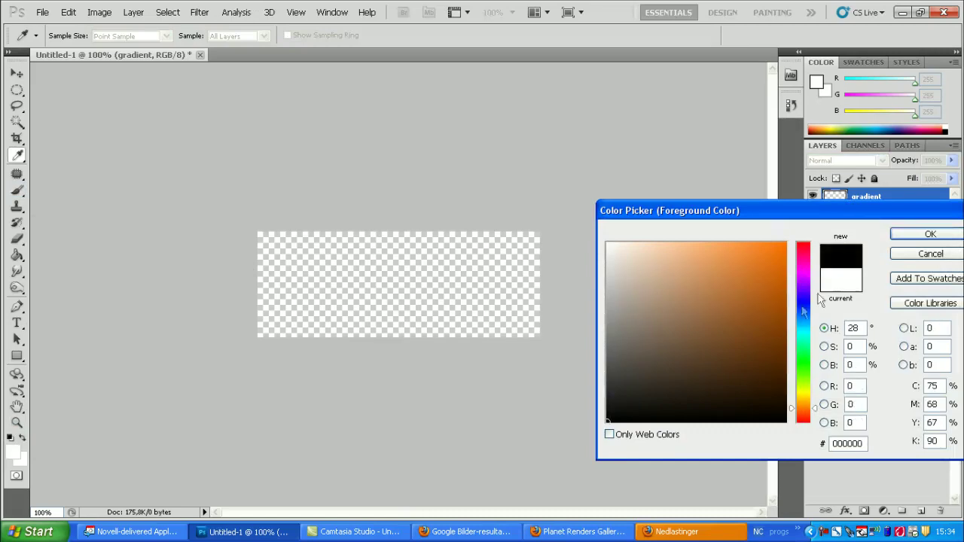
pyautogui.click(912, 235)
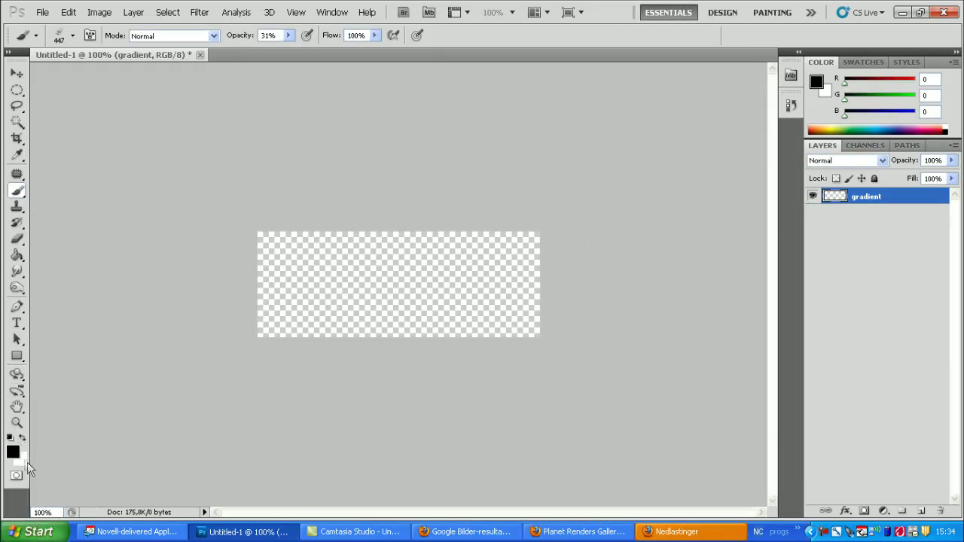
pyautogui.click(24, 459)
pyautogui.moveTo(821, 249)
pyautogui.mouseDown()
pyautogui.moveTo(803, 242)
pyautogui.moveTo(766, 252)
pyautogui.moveTo(786, 243)
pyautogui.mouseUp()
pyautogui.click(930, 234)
# - Draw a black-to-red gradient left to right across the whole banner
pyautogui.click(17, 256)
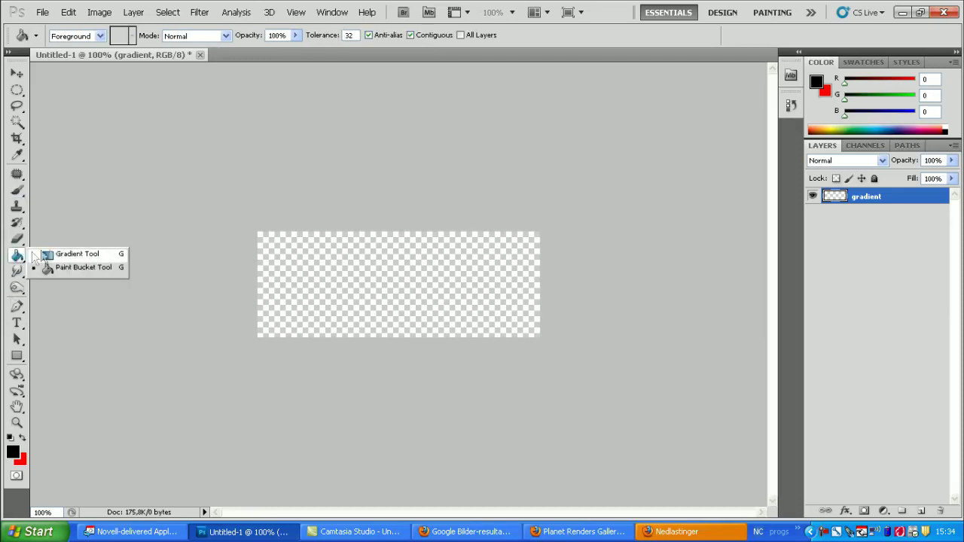
pyautogui.click(76, 256)
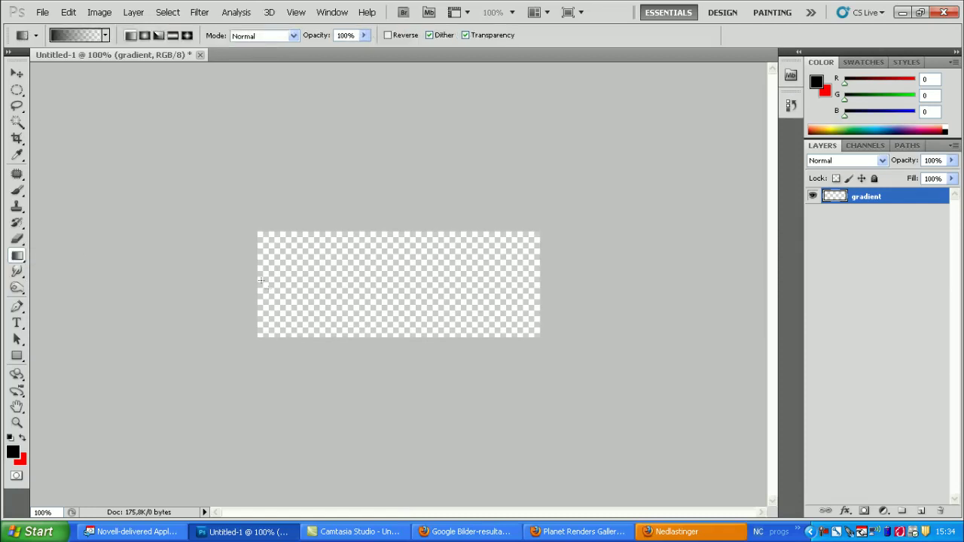
pyautogui.click(105, 35)
pyautogui.click(28, 68)
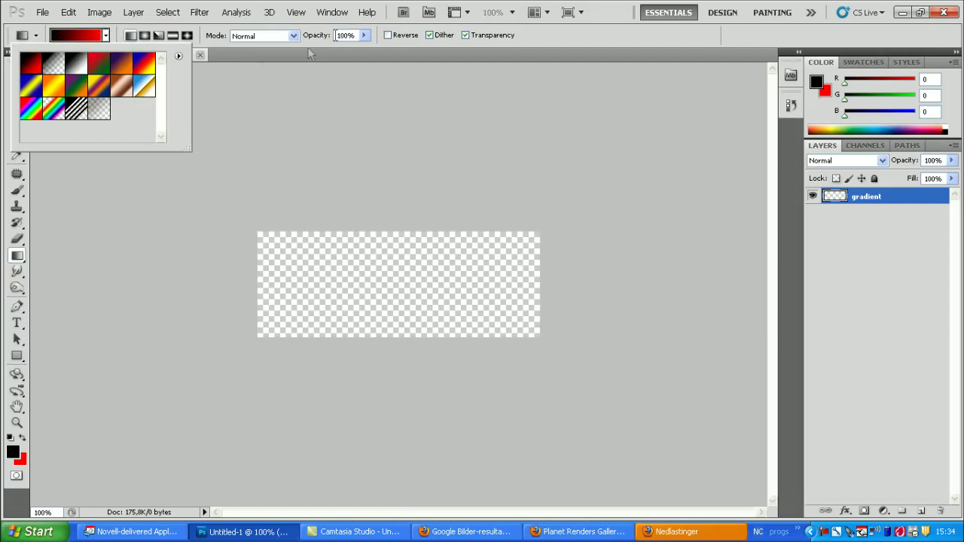
pyautogui.click(558, 30)
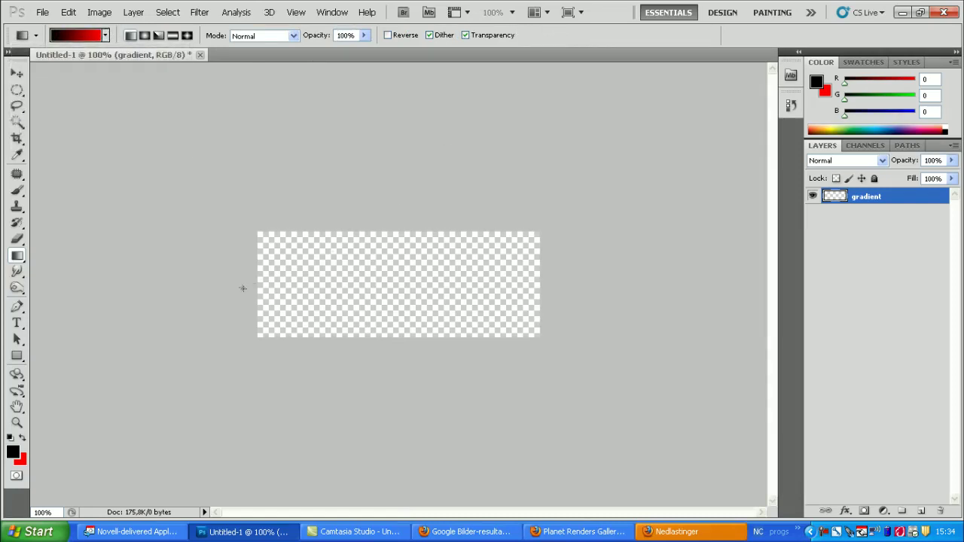
pyautogui.moveTo(288, 289); pyautogui.dragTo(581, 289)
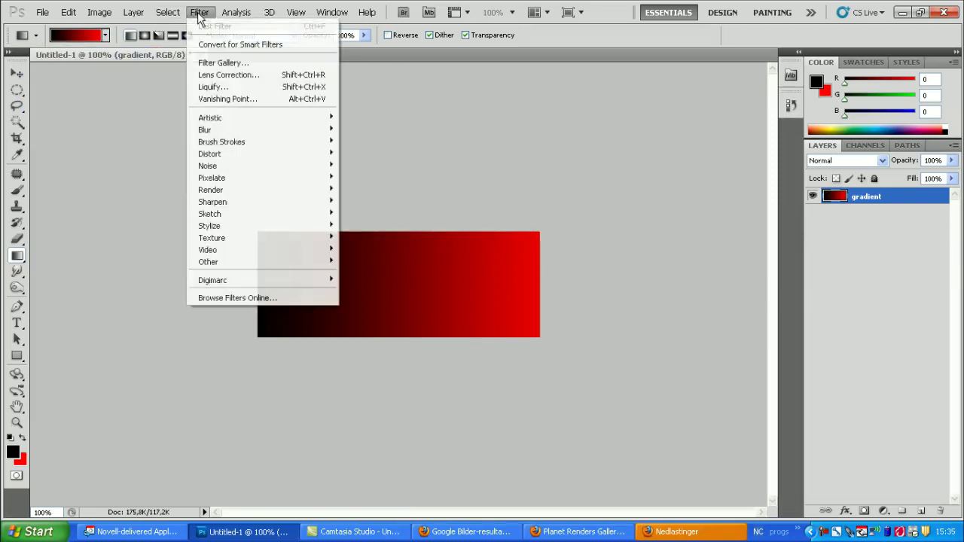
# - Apply the Patchwork filter to the gradient with square size 5 and relief 10
pyautogui.moveTo(275, 238)
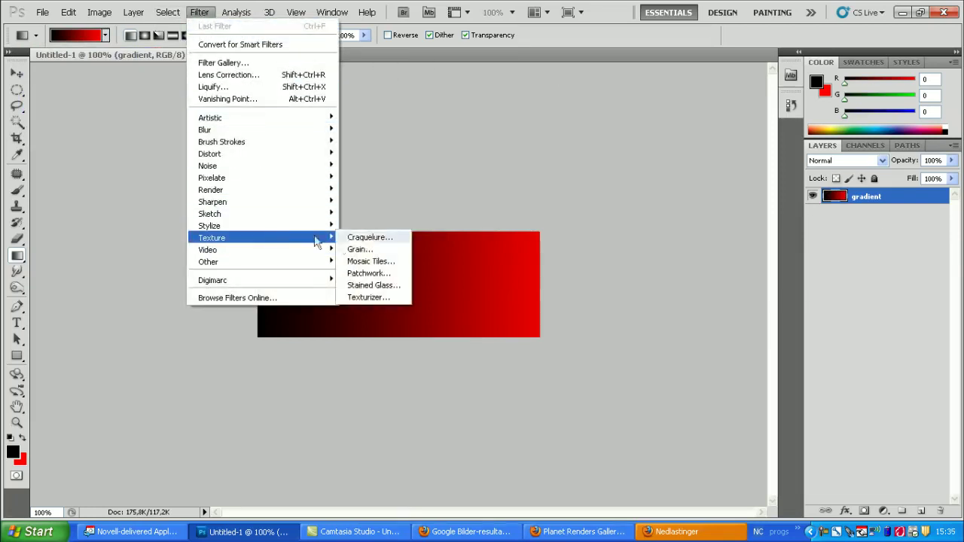
pyautogui.click(369, 273)
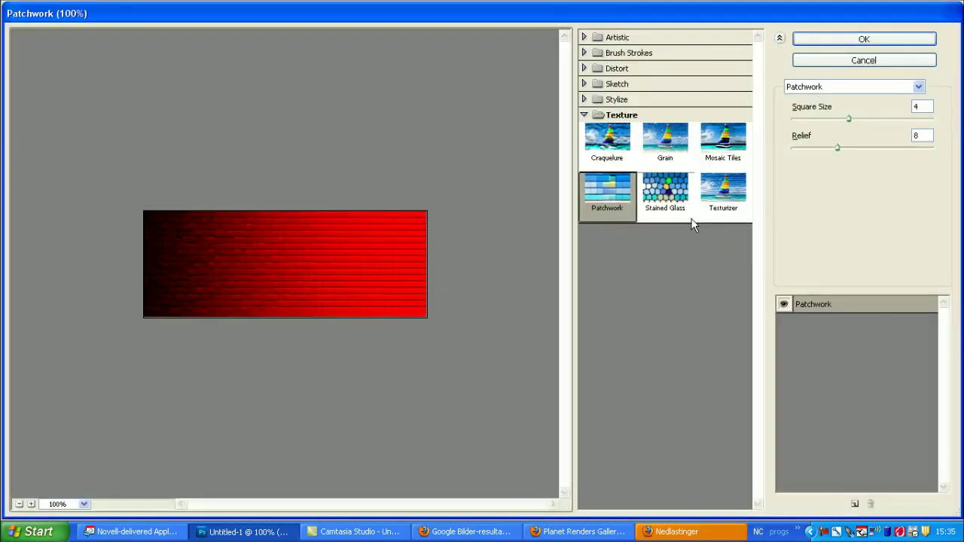
pyautogui.moveTo(847, 119); pyautogui.dragTo(859, 119)
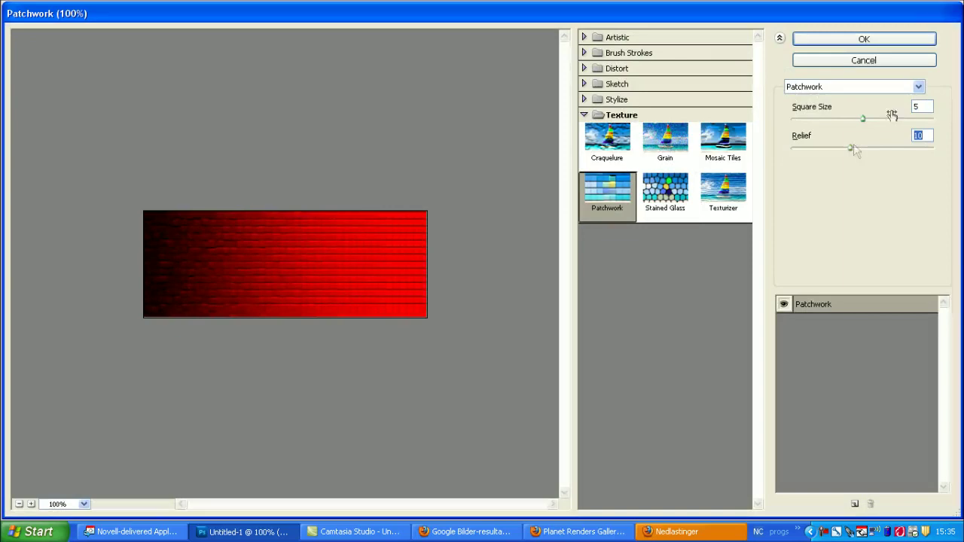
pyautogui.click(846, 44)
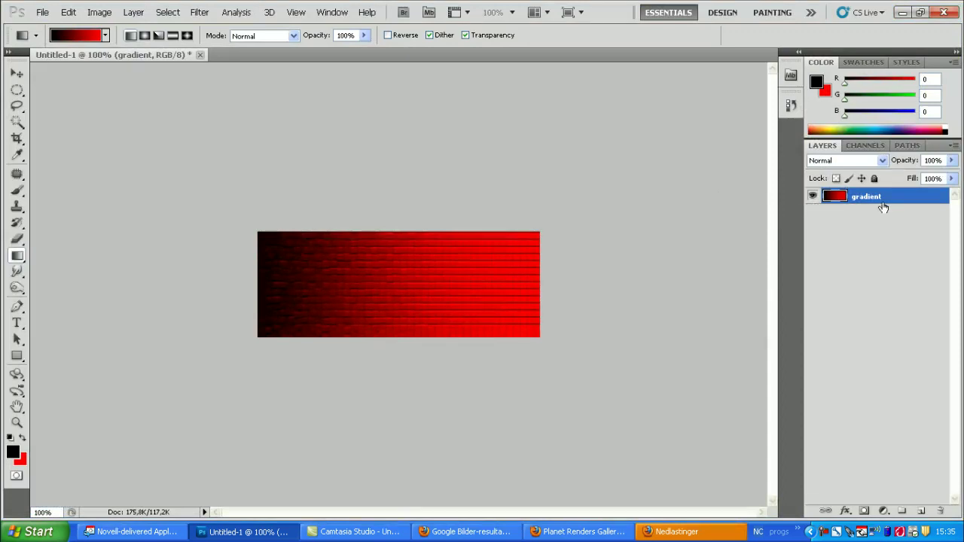
# - Add a new layer and drag Mirrors edge.png from the desktop onto the canvas
pyautogui.hotkey('ctrl', 'shift', 'n')
pyautogui.press('Return')
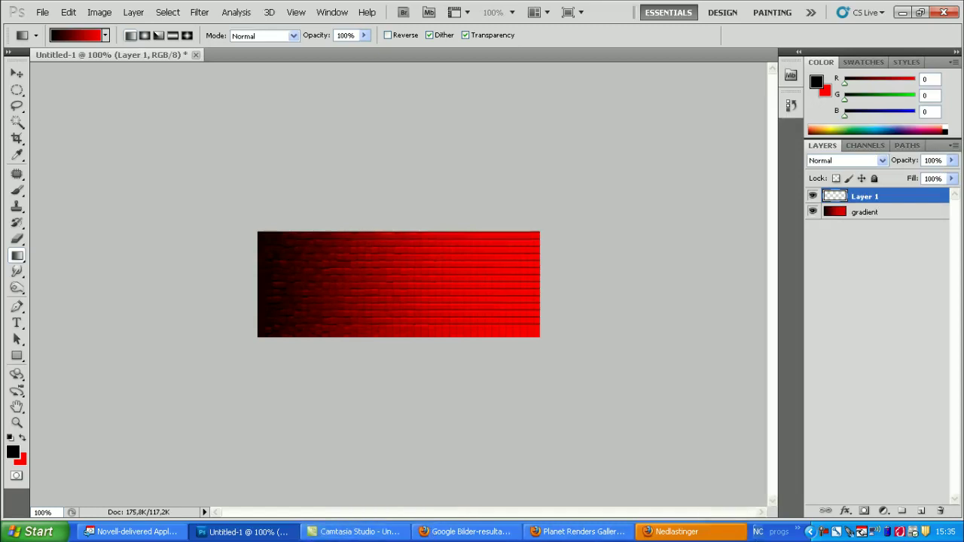
pyautogui.rightClick(752, 539)
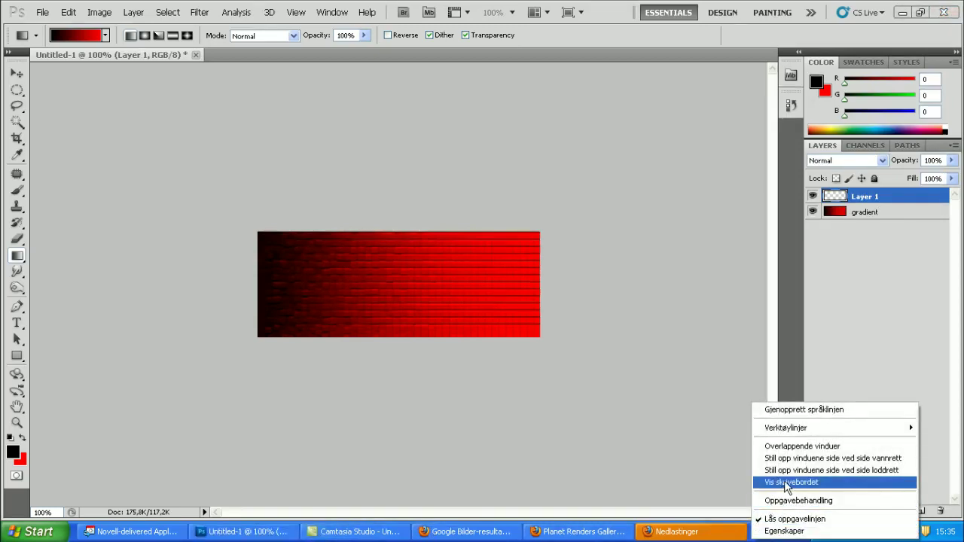
pyautogui.click(786, 483)
pyautogui.click(38, 214)
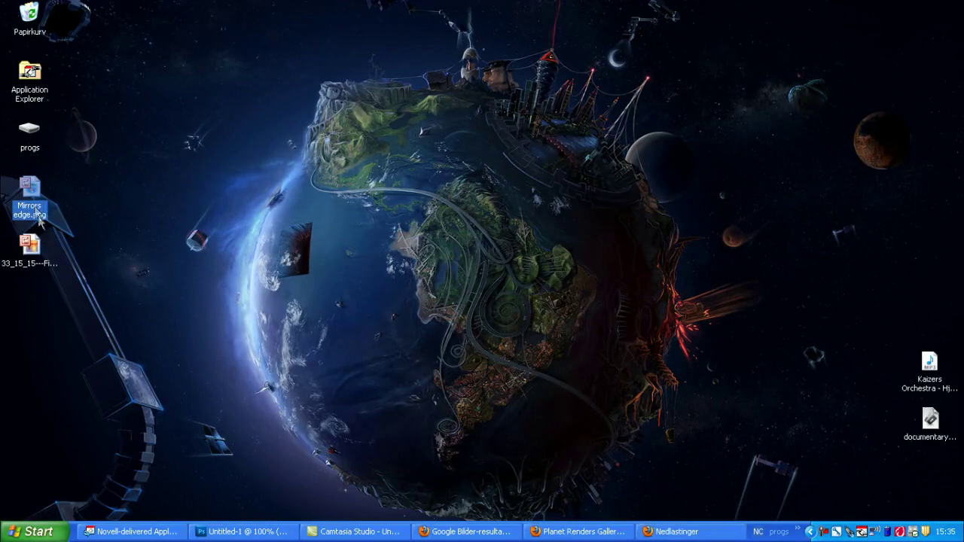
pyautogui.moveTo(30, 197); pyautogui.dragTo(496, 455)
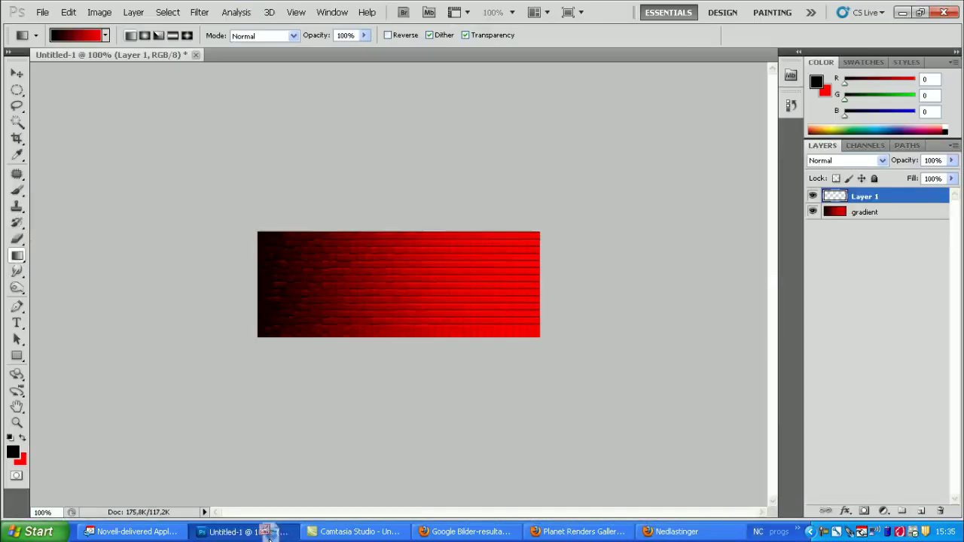
pyautogui.moveTo(310, 478); pyautogui.dragTo(339, 338)
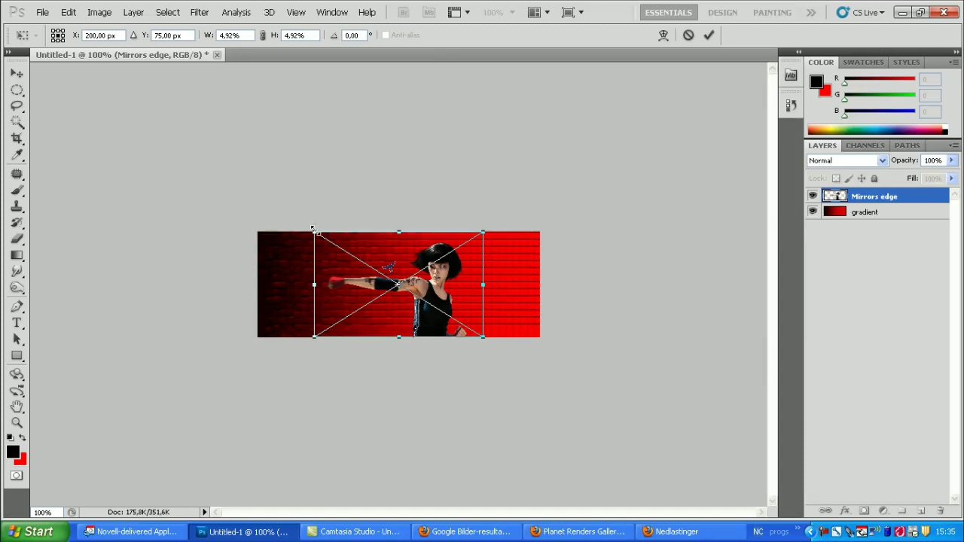
# - Scale the render to 9.42% and position her on the right, arm reaching left
pyautogui.moveTo(313, 227); pyautogui.dragTo(333, 247)
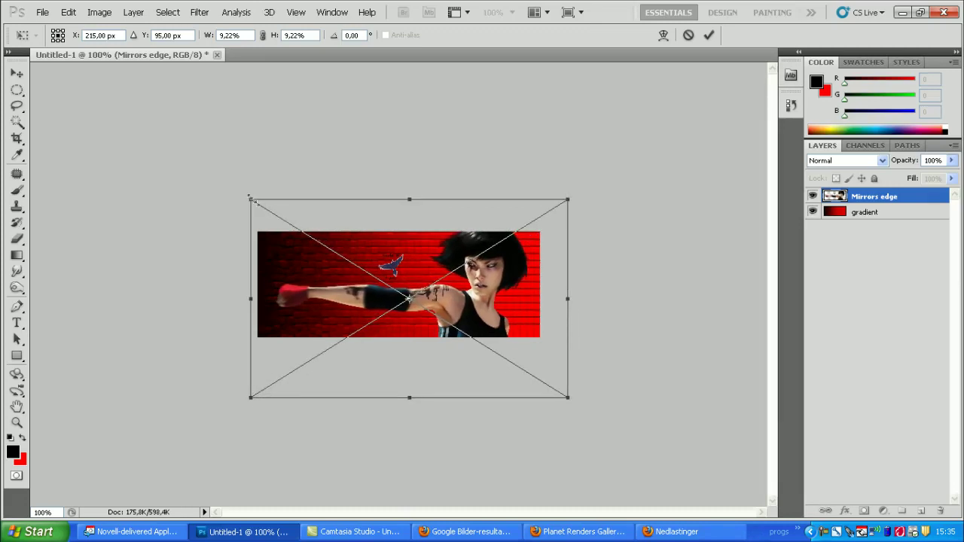
pyautogui.moveTo(248, 195)
pyautogui.mouseDown()
pyautogui.moveTo(230, 176)
pyautogui.moveTo(261, 189)
pyautogui.mouseUp()
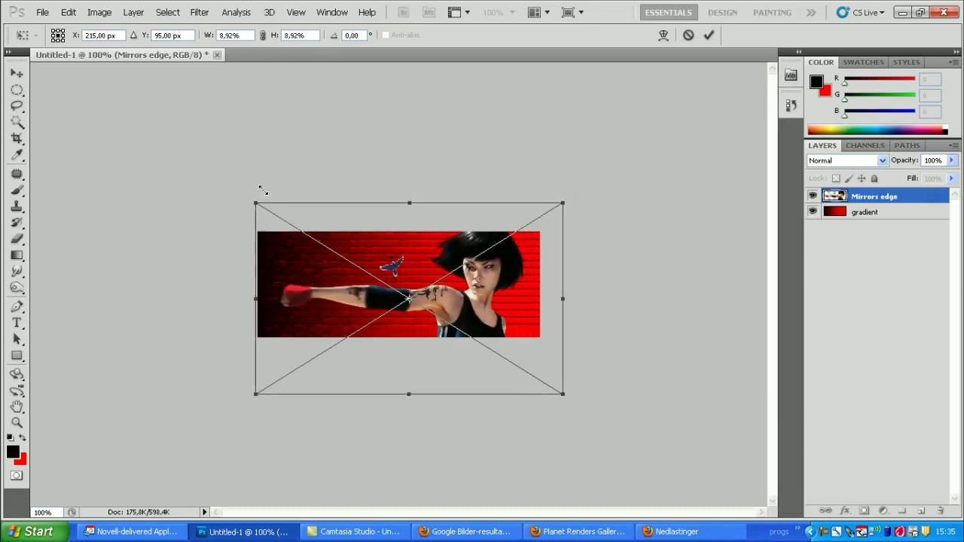
pyautogui.moveTo(380, 235); pyautogui.dragTo(384, 256)
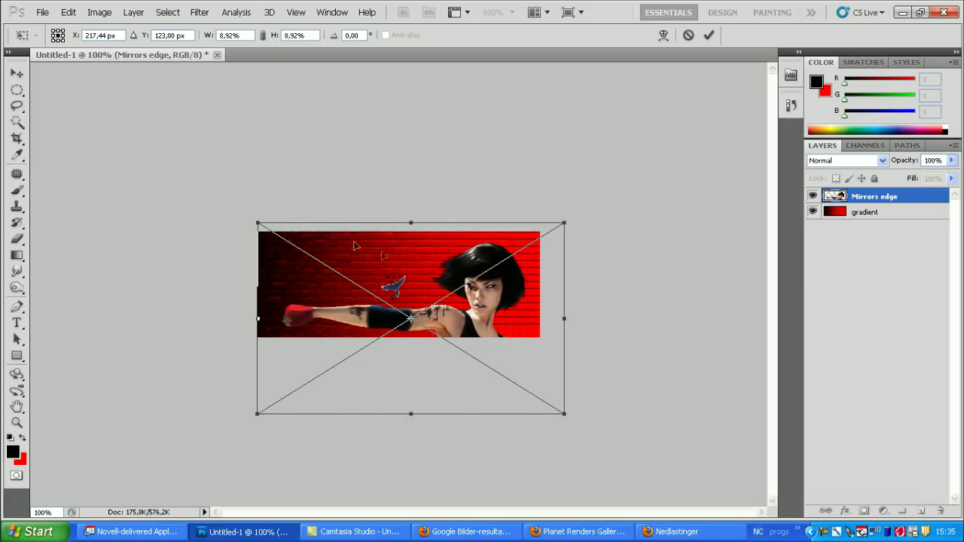
pyautogui.moveTo(258, 224); pyautogui.dragTo(232, 204)
pyautogui.moveTo(292, 251)
pyautogui.mouseDown()
pyautogui.moveTo(304, 241)
pyautogui.moveTo(296, 239)
pyautogui.moveTo(295, 262)
pyautogui.moveTo(298, 245)
pyautogui.mouseUp()
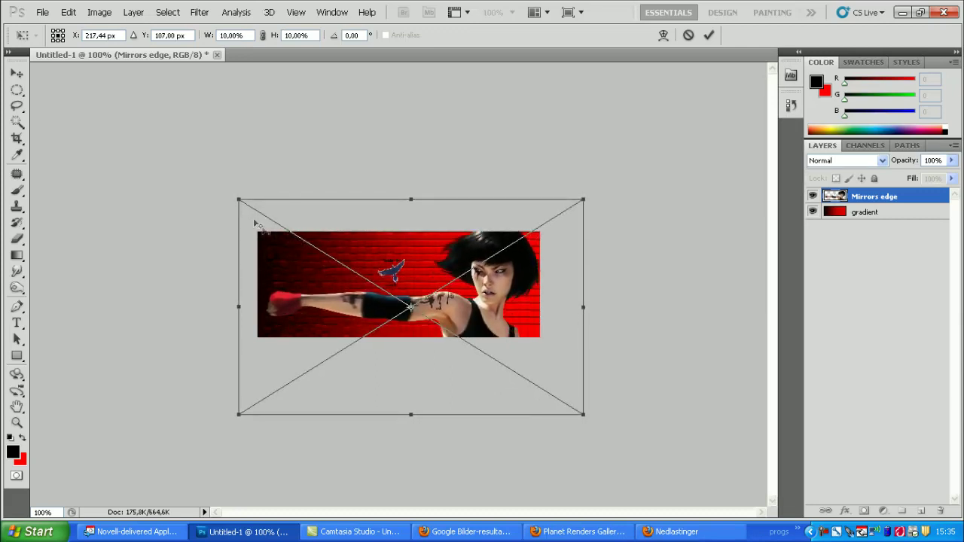
pyautogui.moveTo(244, 202); pyautogui.dragTo(251, 211)
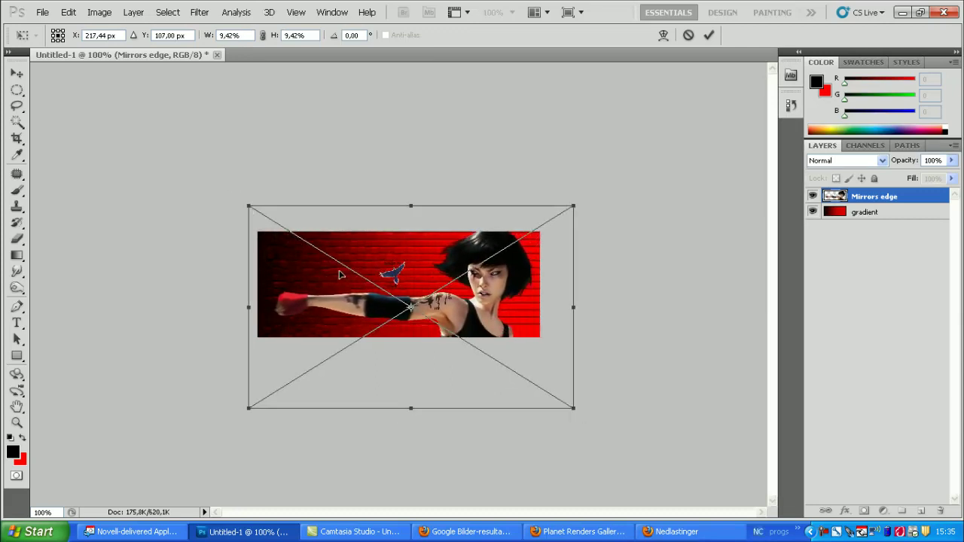
pyautogui.moveTo(340, 275); pyautogui.dragTo(336, 280)
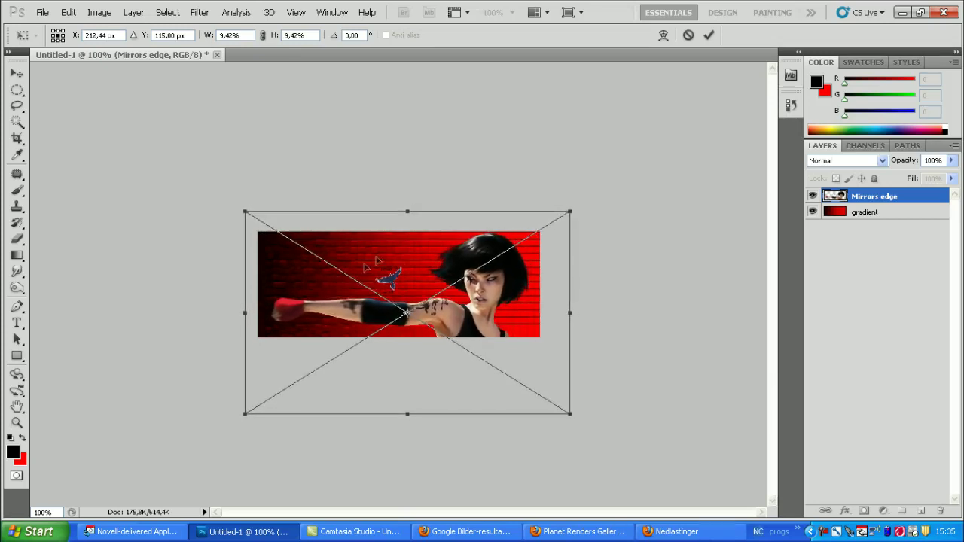
pyautogui.press('Return')
# - Rasterize the Mirrors edge layer and erase the blue bird logo above her arm
pyautogui.rightClick(885, 197)
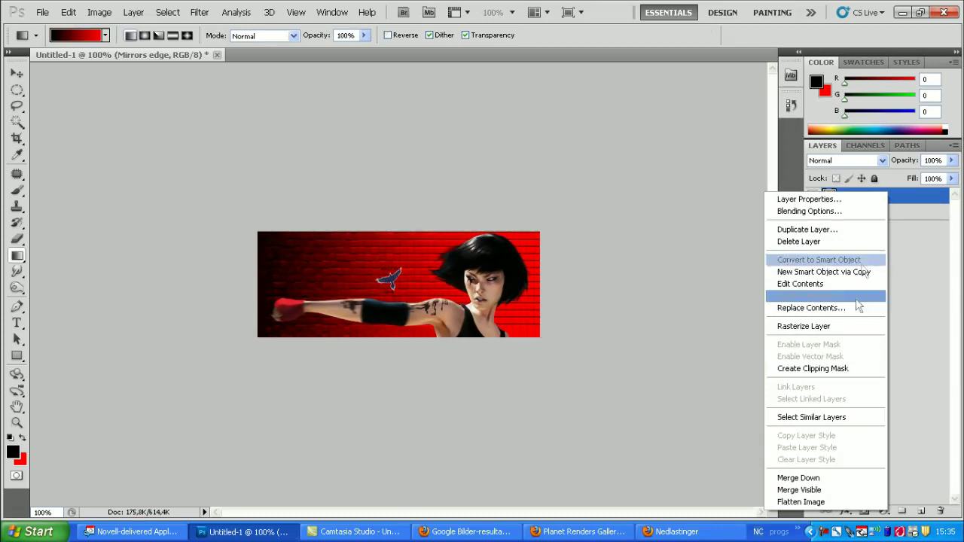
pyautogui.click(829, 328)
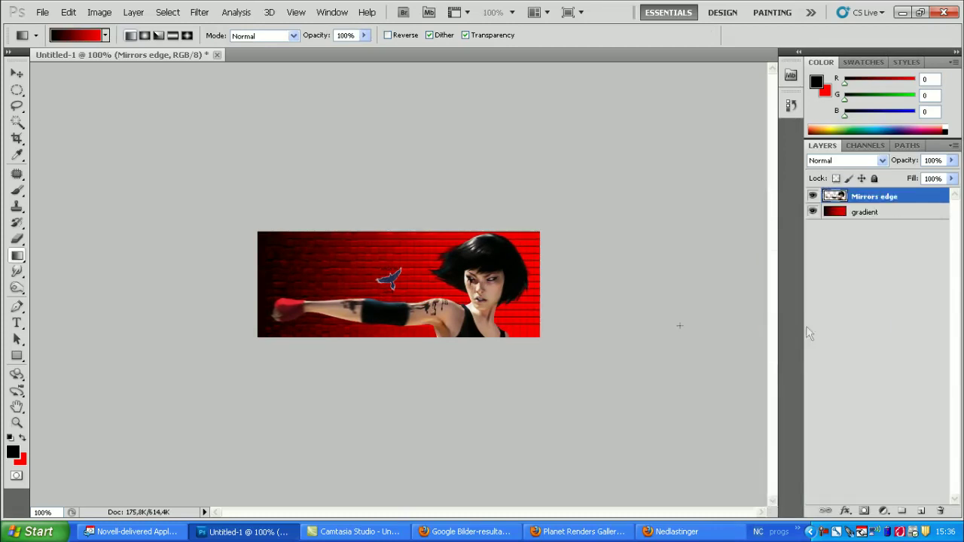
pyautogui.click(16, 239)
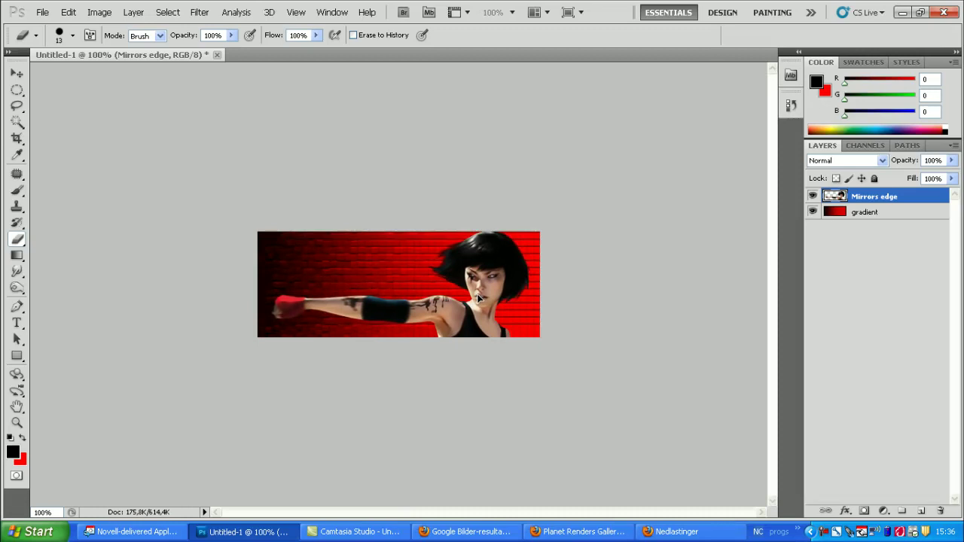
pyautogui.click(878, 213)
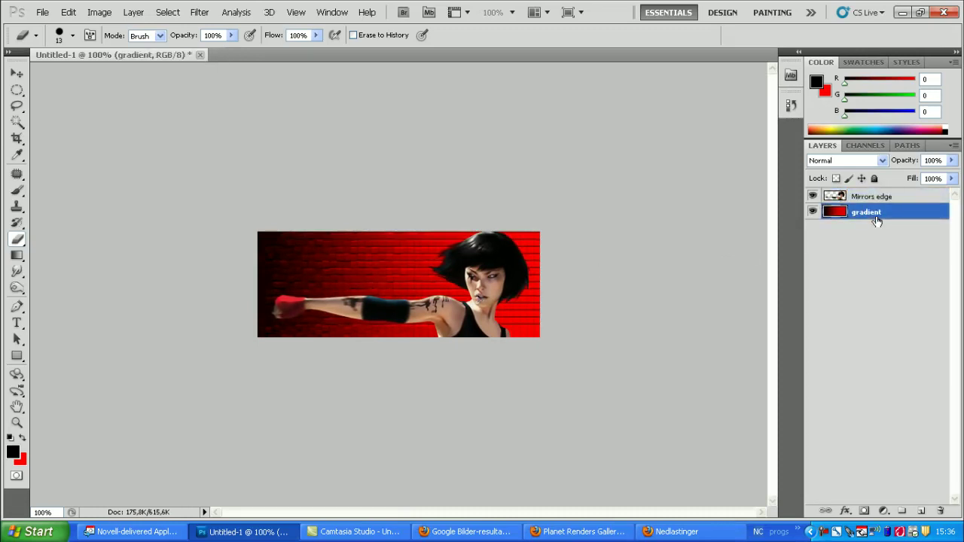
# - Add a new empty layer above the gradient and switch to the Brush tool
pyautogui.hotkey('ctrl', 'shift', 'n')
pyautogui.press('Return')
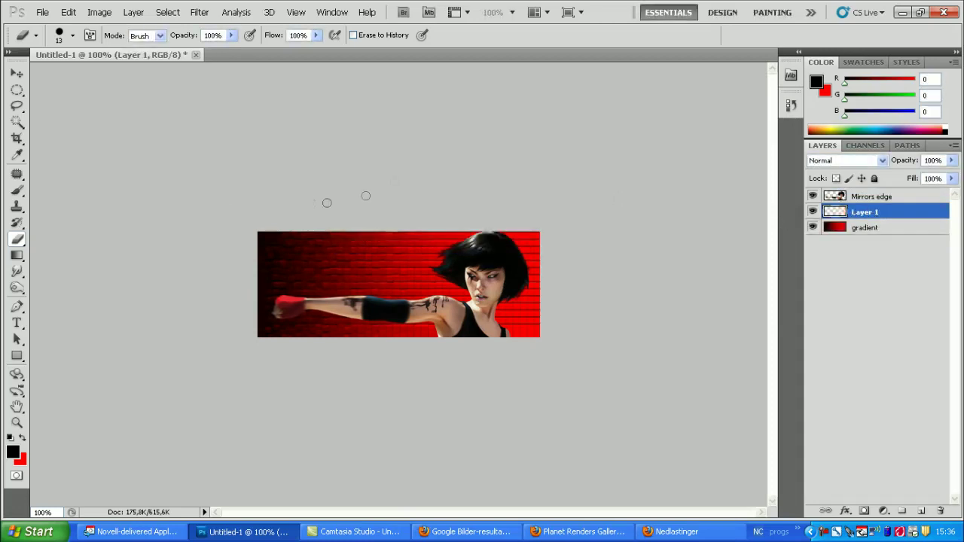
pyautogui.click(16, 193)
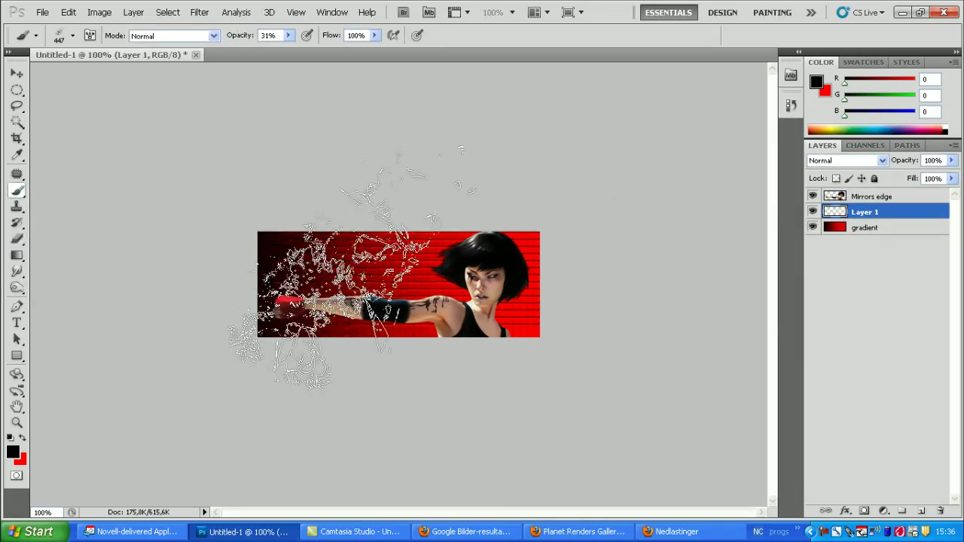
# - Compare several splatter brush presets and settle on the 442 px brush
pyautogui.rightClick(378, 273)
pyautogui.click(368, 398)
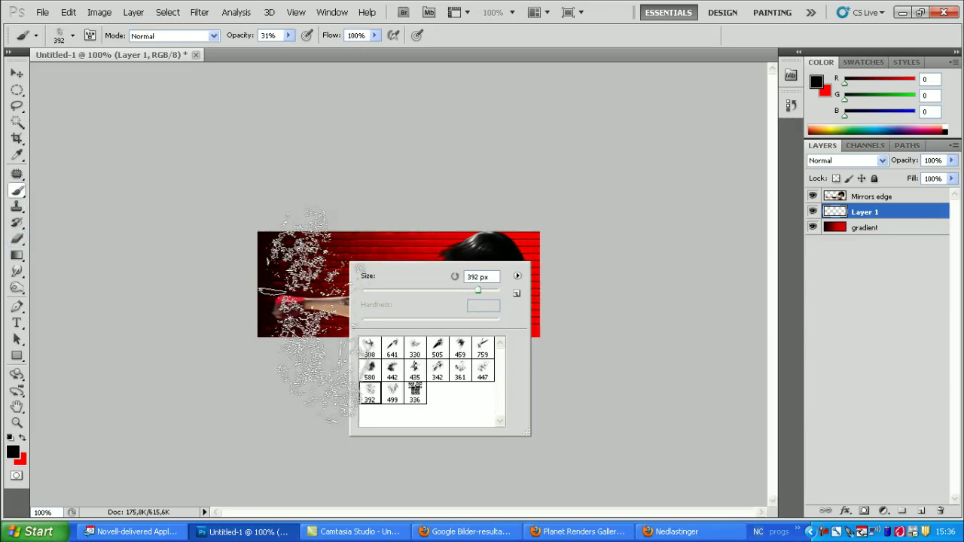
pyautogui.click(414, 347)
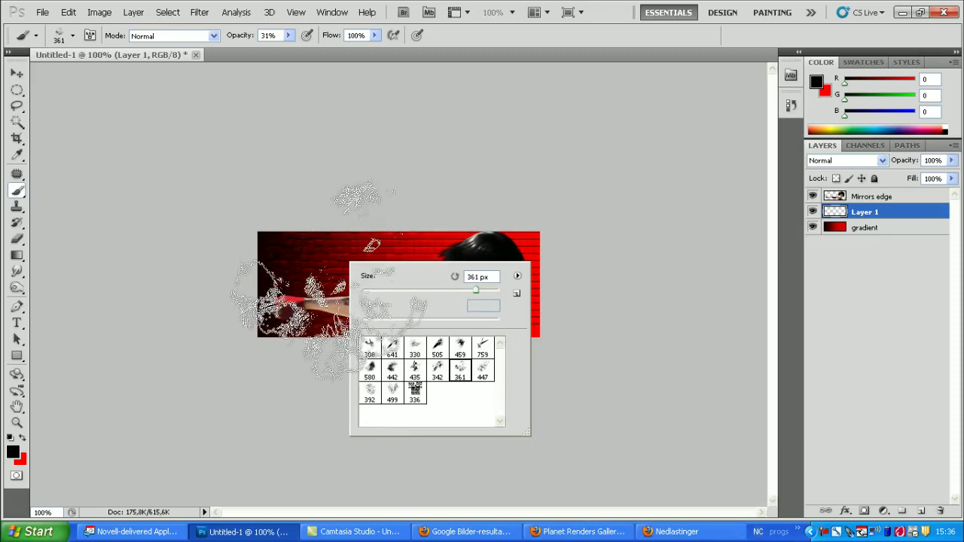
pyautogui.click(482, 369)
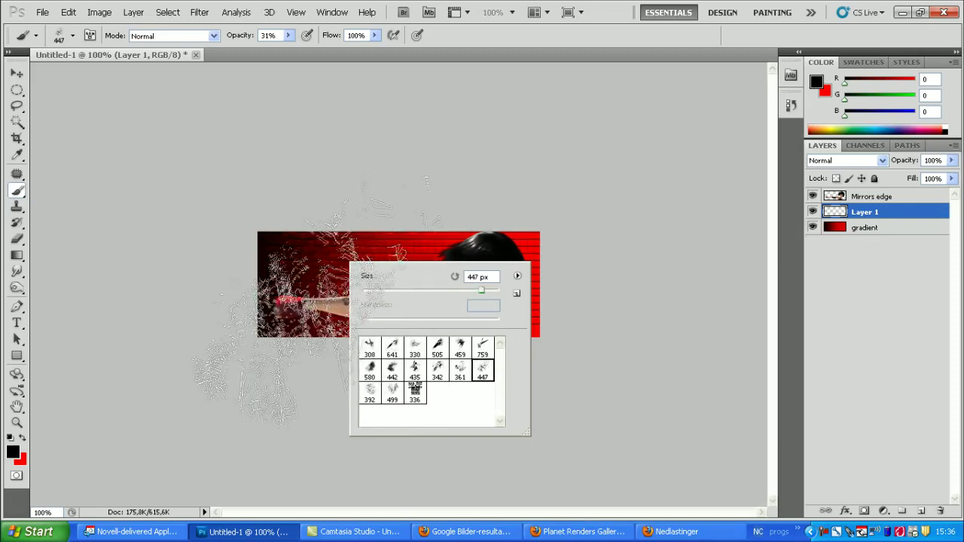
pyautogui.click(368, 393)
pyautogui.click(391, 392)
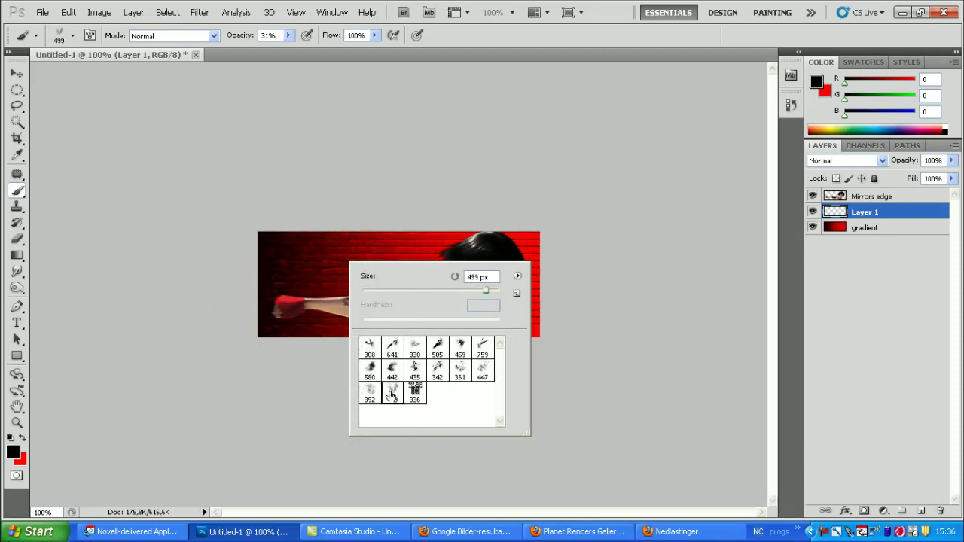
pyautogui.click(437, 369)
pyautogui.click(392, 369)
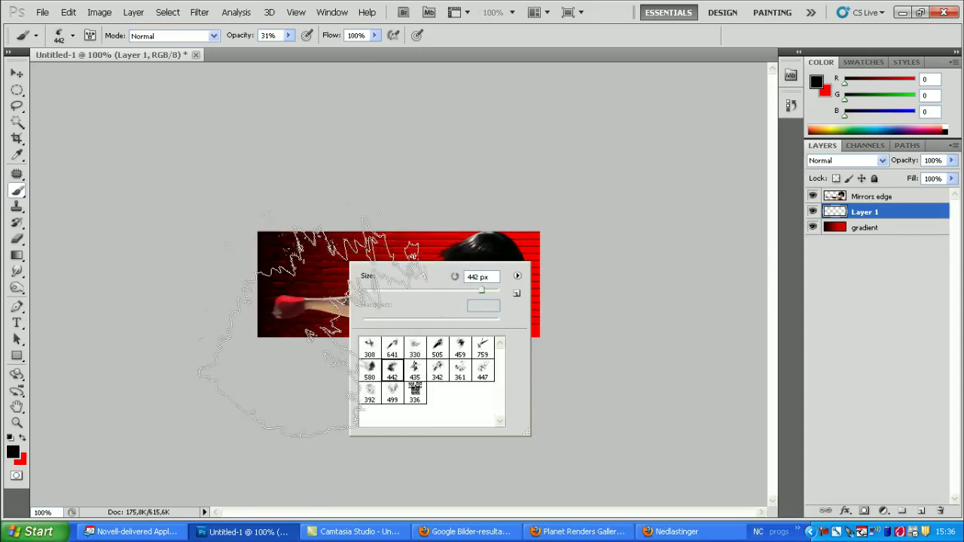
pyautogui.click(369, 369)
pyautogui.click(391, 369)
pyautogui.press('Return')
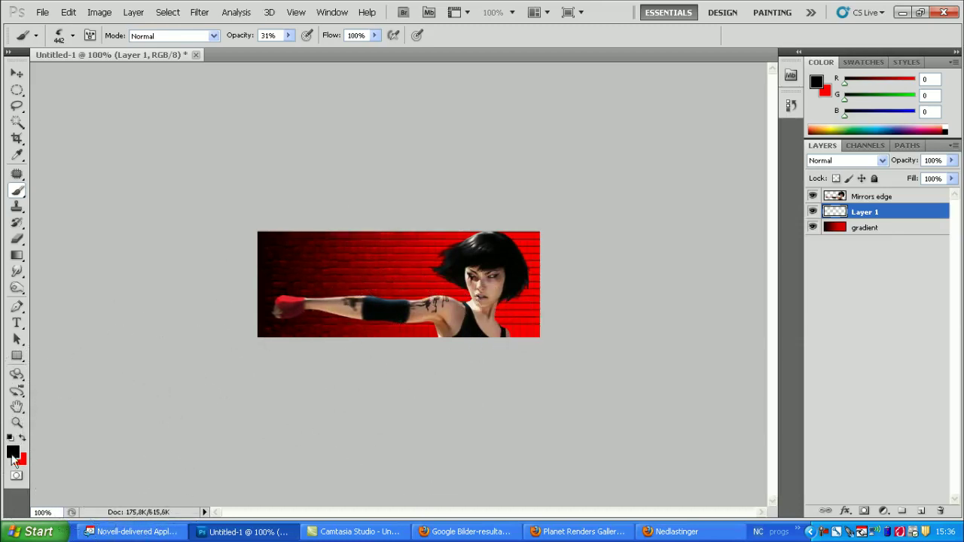
# - Set the foreground colour to white and the brush size to 95 px
pyautogui.click(13, 460)
pyautogui.click(608, 244)
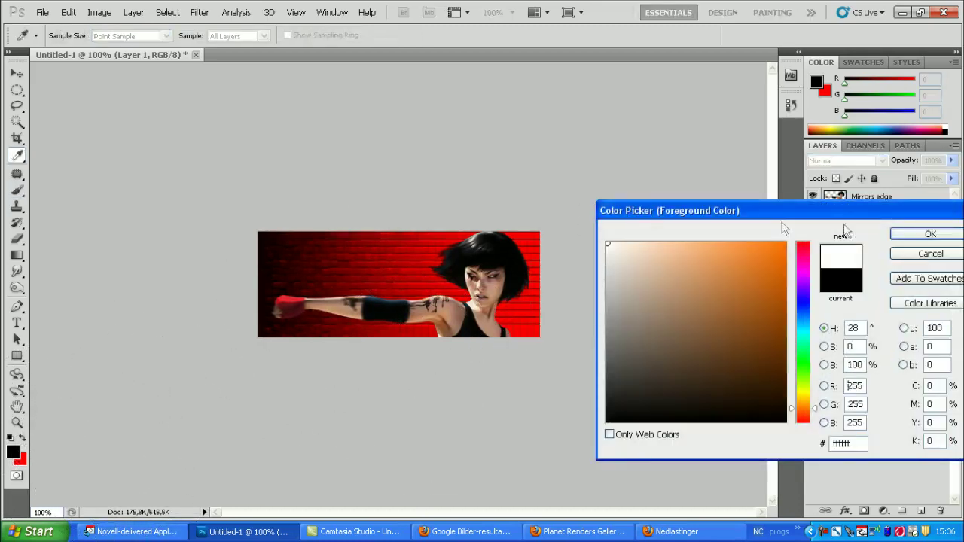
pyautogui.click(918, 236)
pyautogui.rightClick(461, 263)
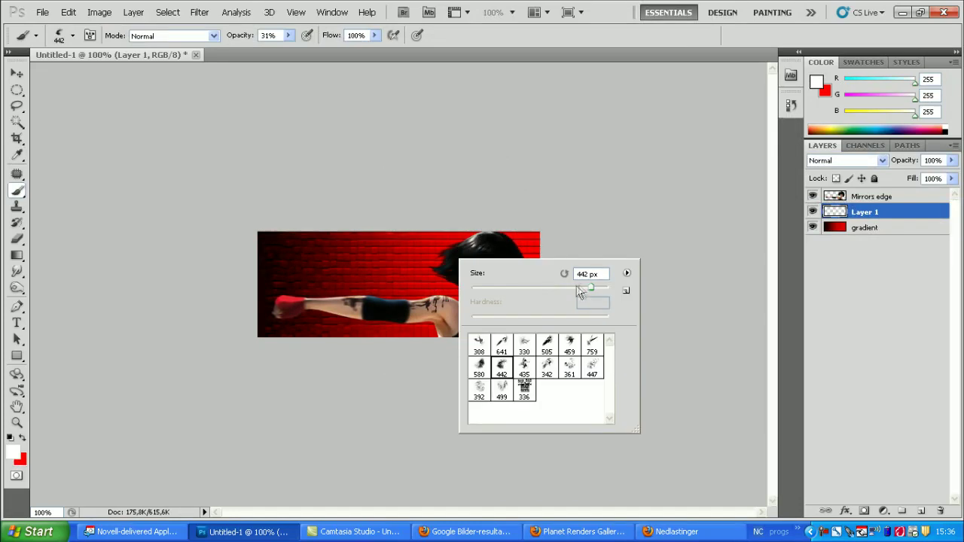
pyautogui.moveTo(580, 292); pyautogui.dragTo(564, 289)
pyautogui.press('Return')
pyautogui.rightClick(396, 290)
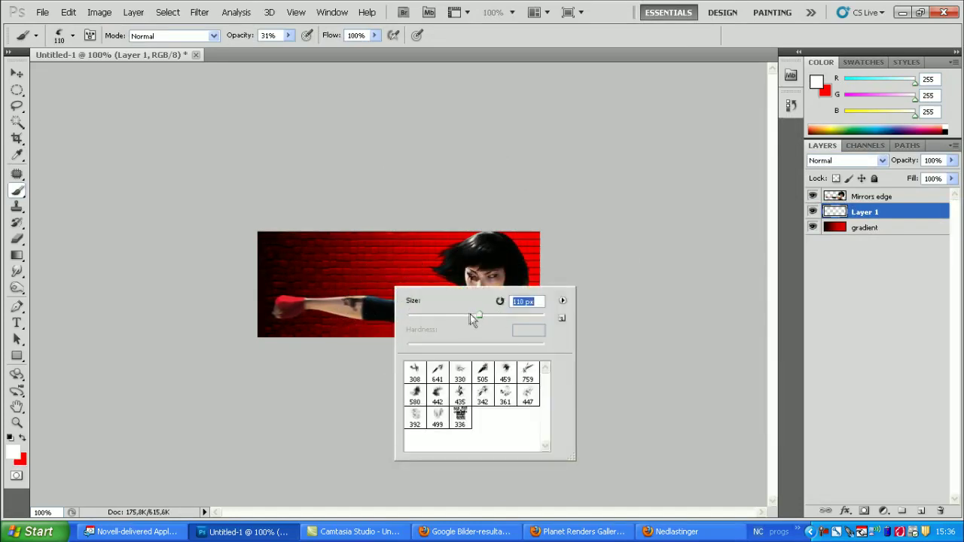
pyautogui.write('95')
pyautogui.press('Return')
# - Paint white spatter along the forearm near the fist and around the right shoulder
pyautogui.moveTo(356, 302); pyautogui.dragTo(434, 317)
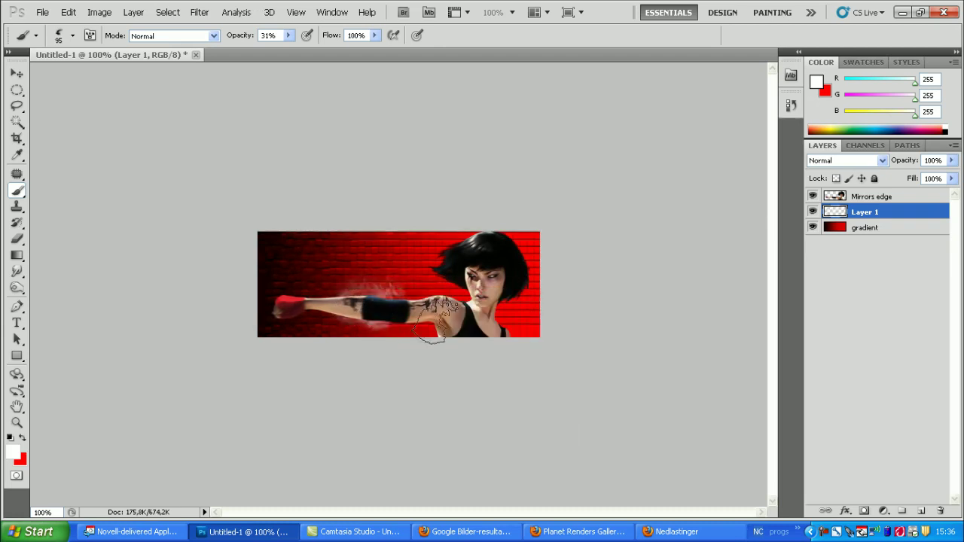
pyautogui.hotkey('ctrl', 'z')
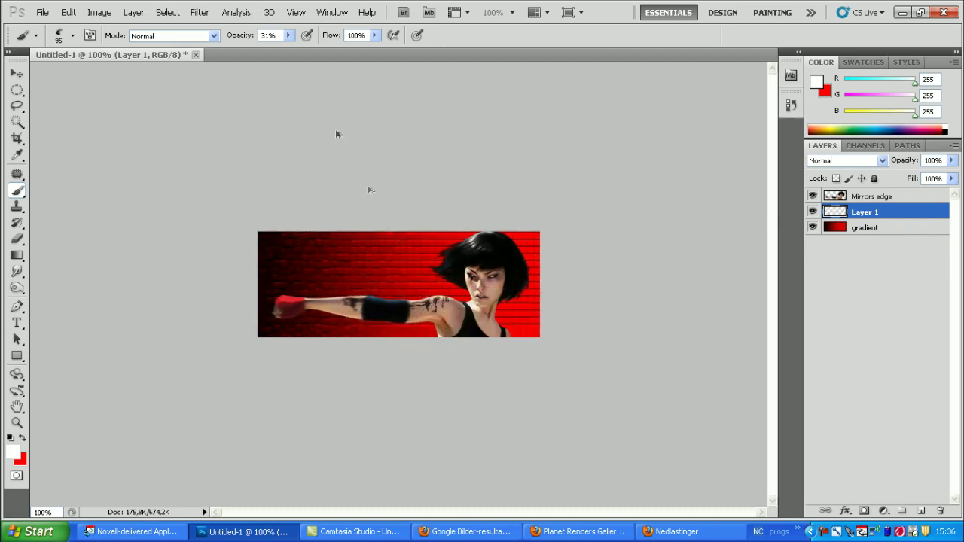
pyautogui.moveTo(365, 272)
pyautogui.mouseDown()
pyautogui.moveTo(373, 301)
pyautogui.moveTo(392, 312)
pyautogui.mouseUp()
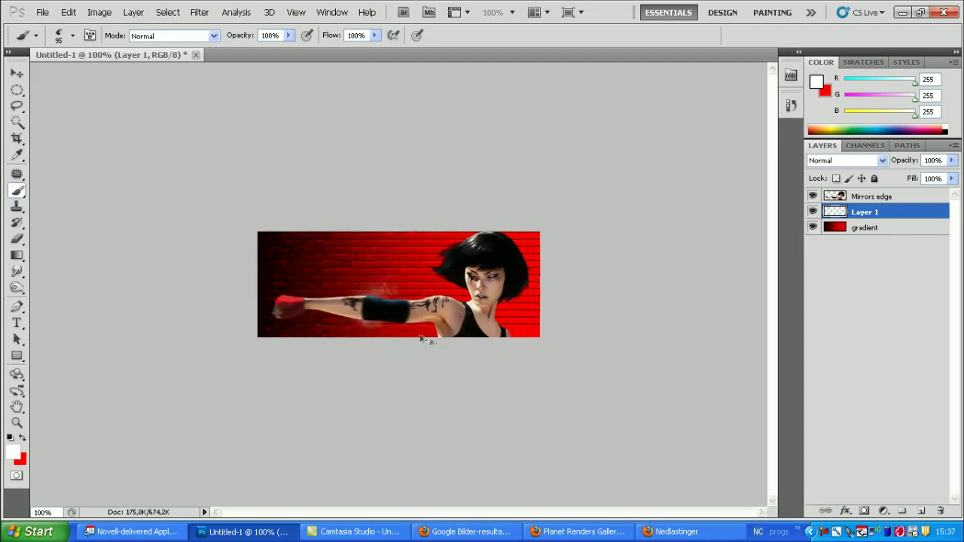
pyautogui.hotkey('ctrl', 'z')
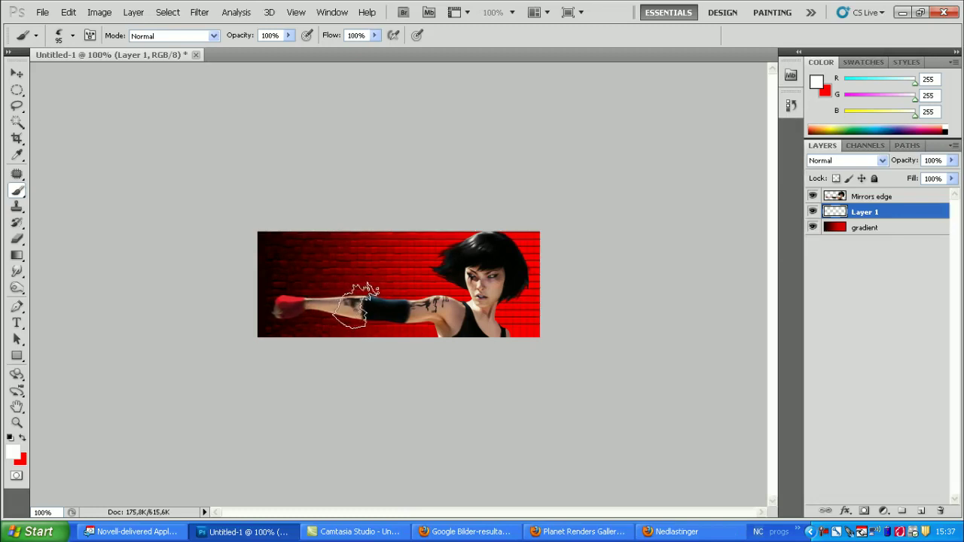
pyautogui.moveTo(352, 305); pyautogui.dragTo(340, 303)
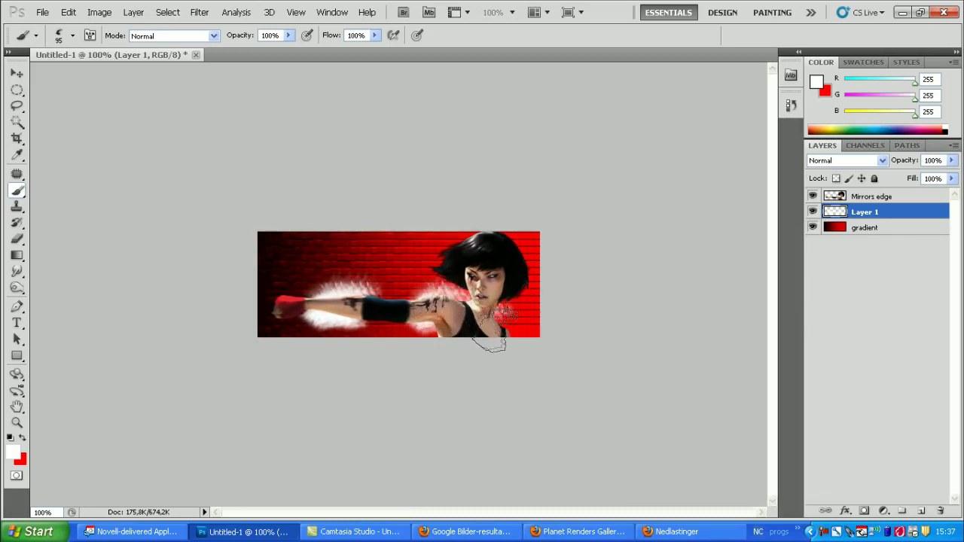
pyautogui.moveTo(486, 325); pyautogui.dragTo(501, 344)
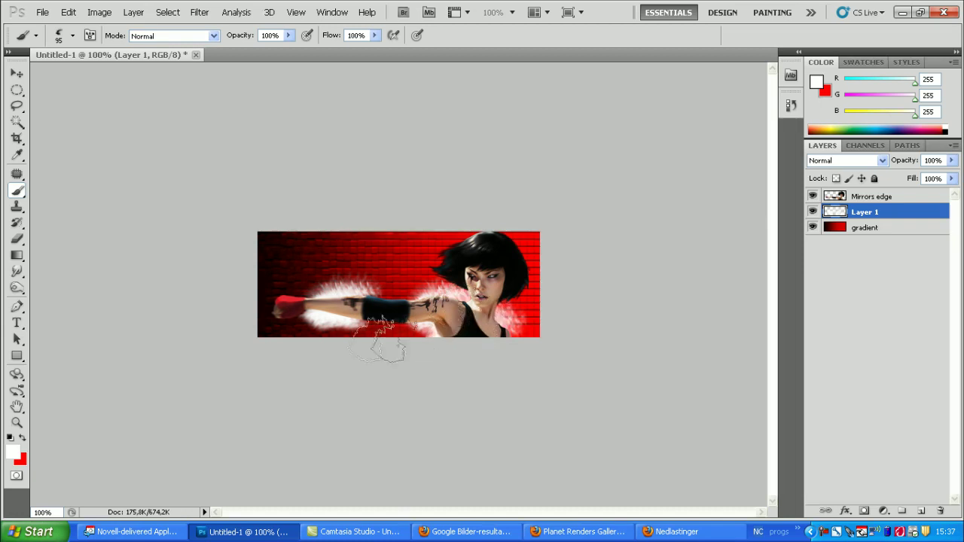
# - Paint a red glow around the fist, then add a new empty layer
pyautogui.click(23, 438)
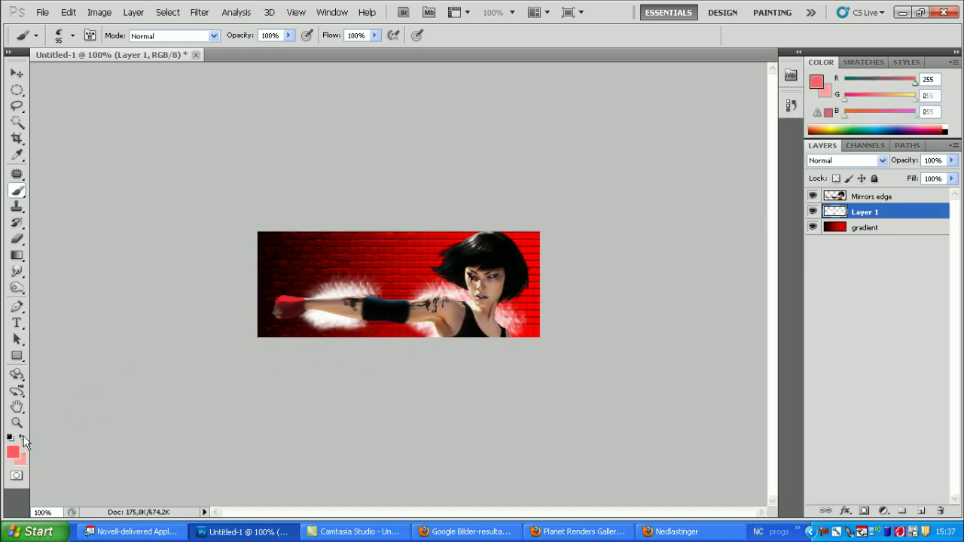
pyautogui.moveTo(288, 305); pyautogui.dragTo(292, 305)
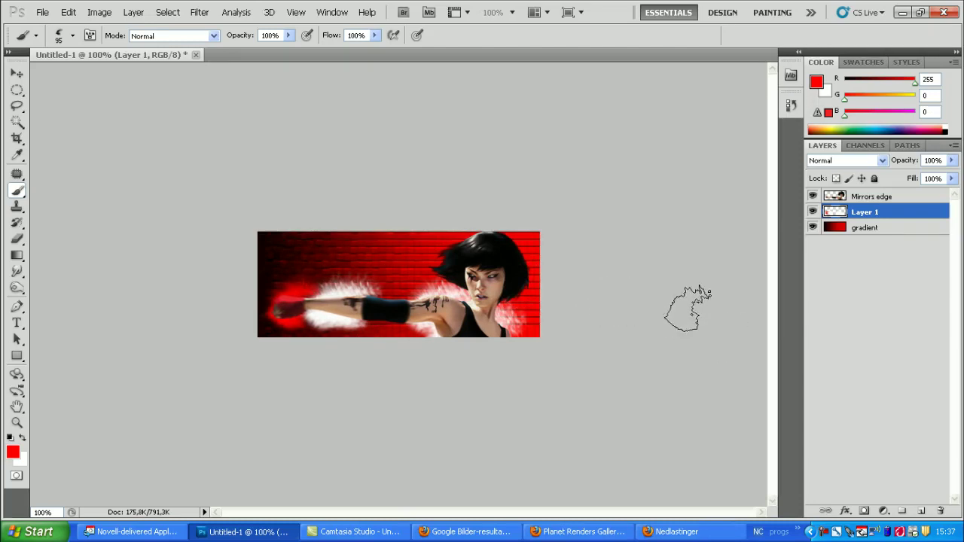
pyautogui.hotkey('ctrl', 'shift', 'n')
pyautogui.press('Return')
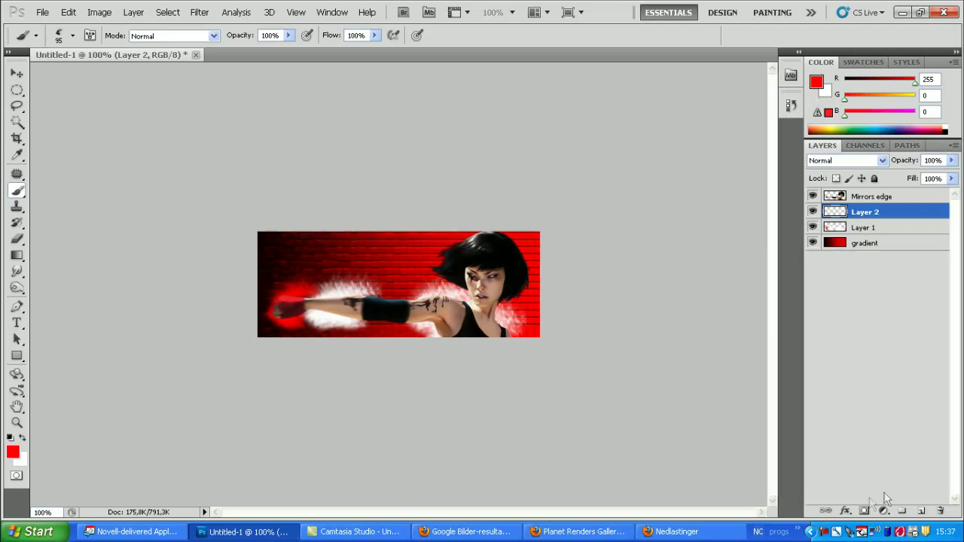
# - Drag the fire flame image from the desktop onto the banner and enlarge it to cover
pyautogui.rightClick(747, 532)
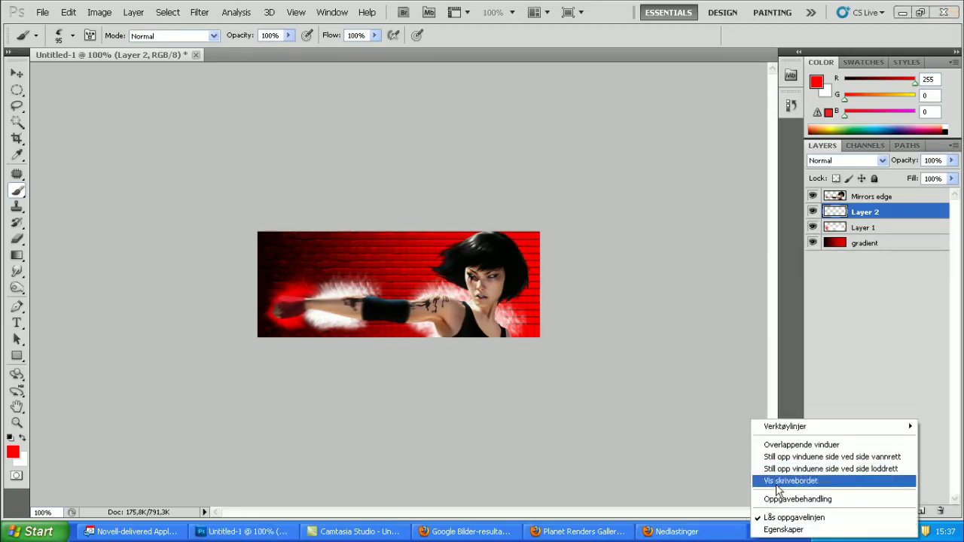
pyautogui.click(768, 480)
pyautogui.moveTo(29, 247); pyautogui.dragTo(389, 350)
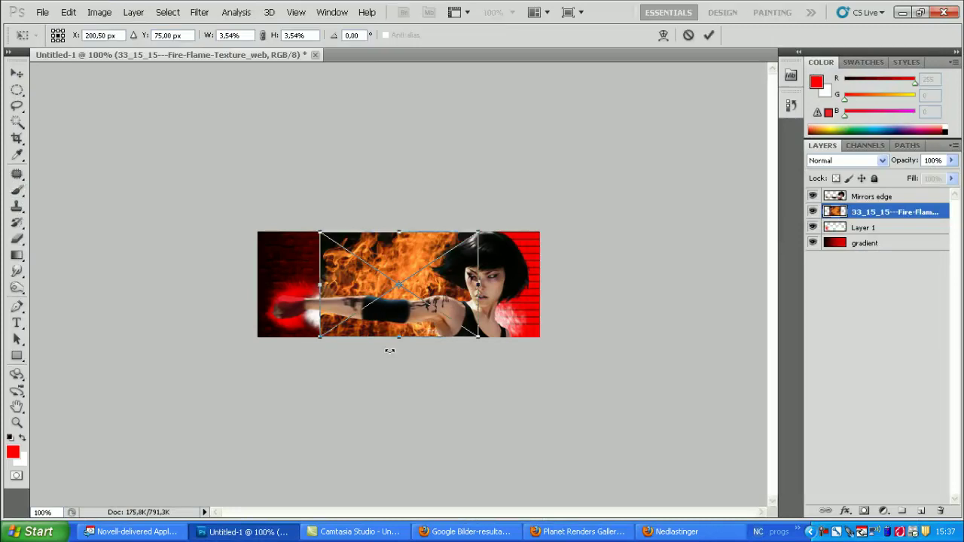
pyautogui.moveTo(316, 229)
pyautogui.mouseDown()
pyautogui.moveTo(204, 203)
pyautogui.moveTo(224, 218)
pyautogui.mouseUp()
pyautogui.press('Return')
# - Rasterize the fire layer, delete the fire outside the arm and face selection, and deselect
pyautogui.press('b')
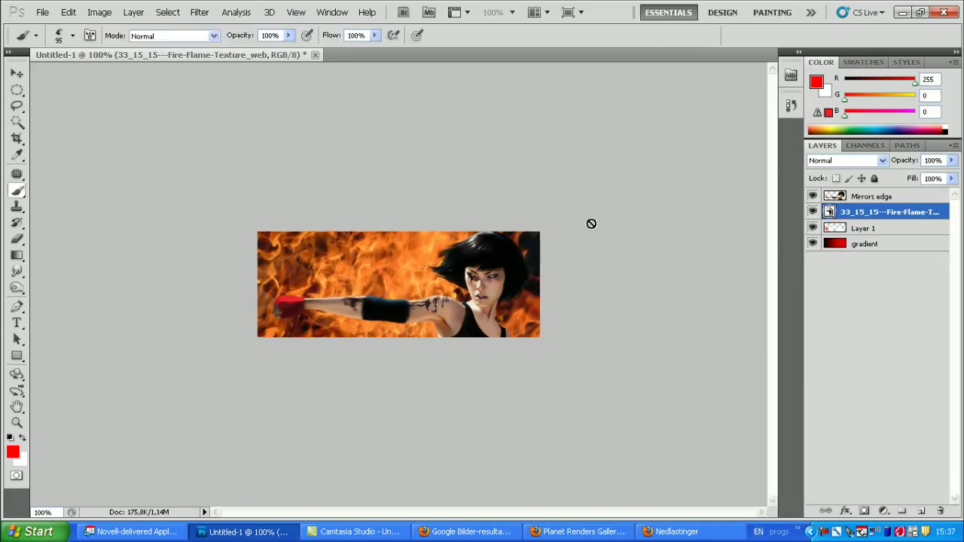
pyautogui.rightClick(859, 222)
pyautogui.click(828, 339)
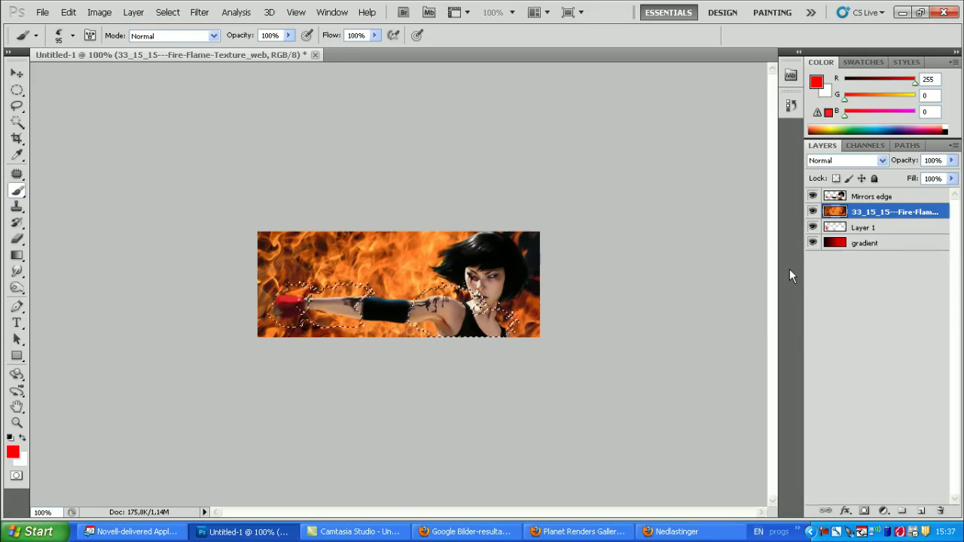
pyautogui.hotkey('ctrl', 'shift', 'i')
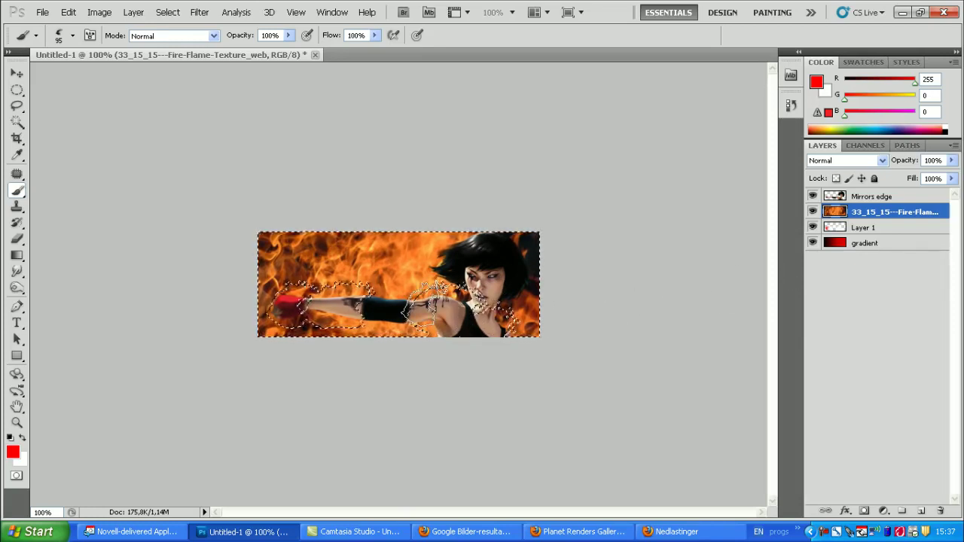
pyautogui.press('Delete')
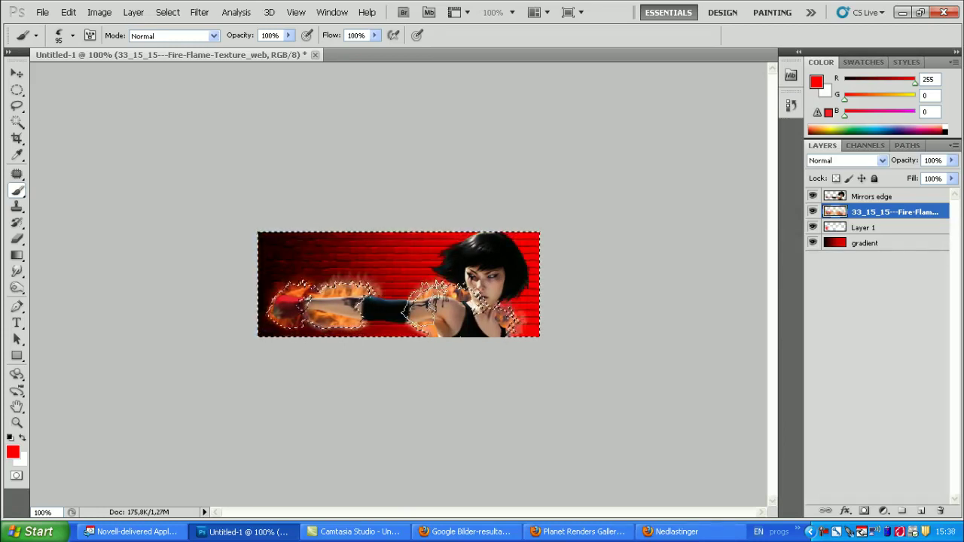
pyautogui.hotkey('ctrl', 'd')
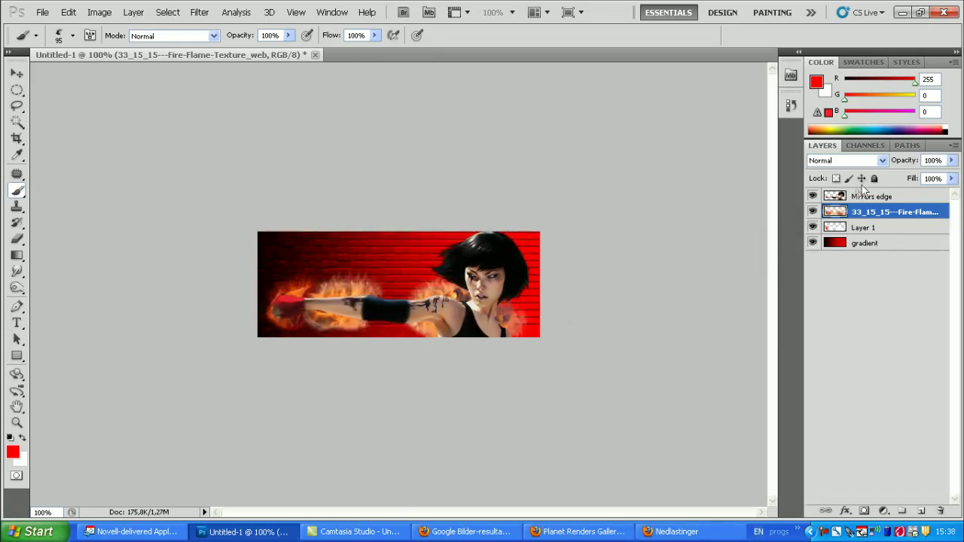
# - Set the fire texture to Lighten, duplicate it and merge the copy down, then select Layer 1
pyautogui.click(881, 161)
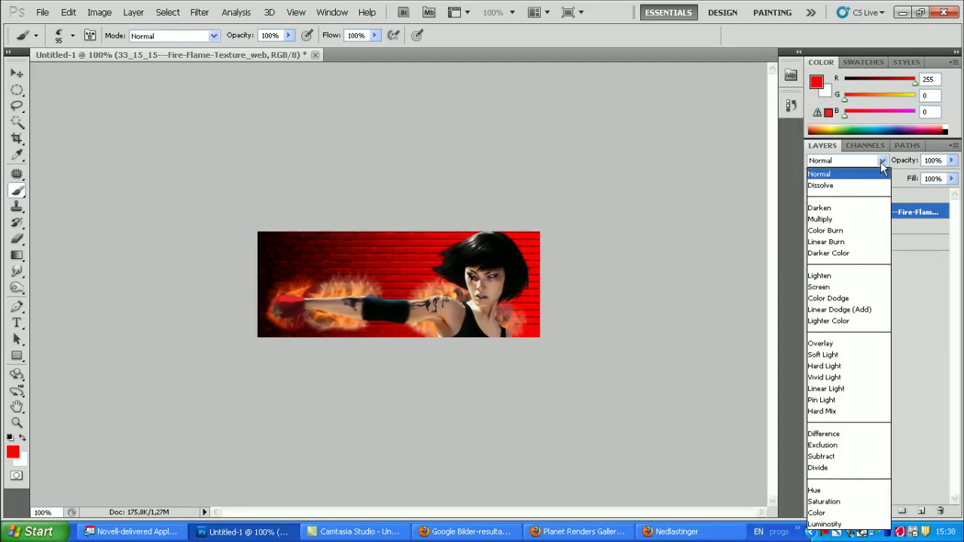
pyautogui.click(851, 275)
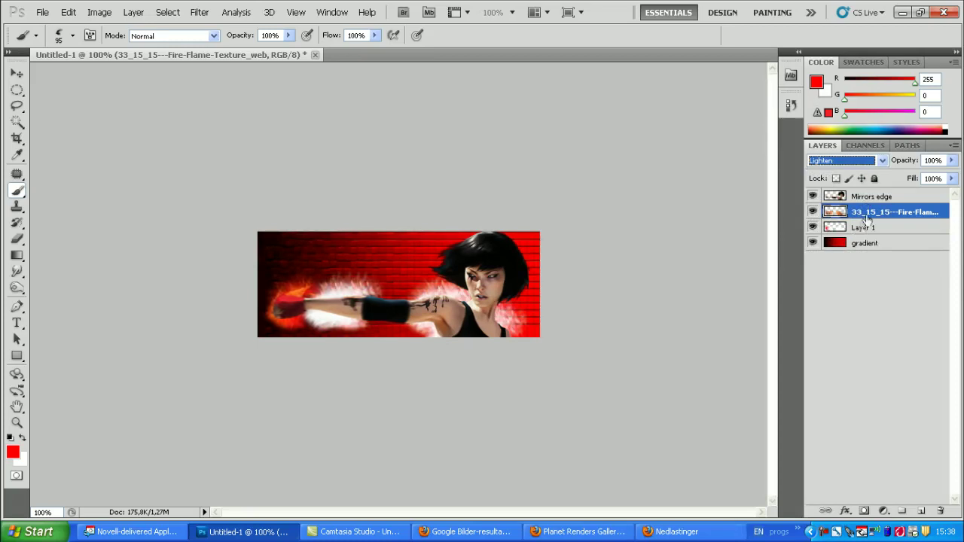
pyautogui.click(866, 227)
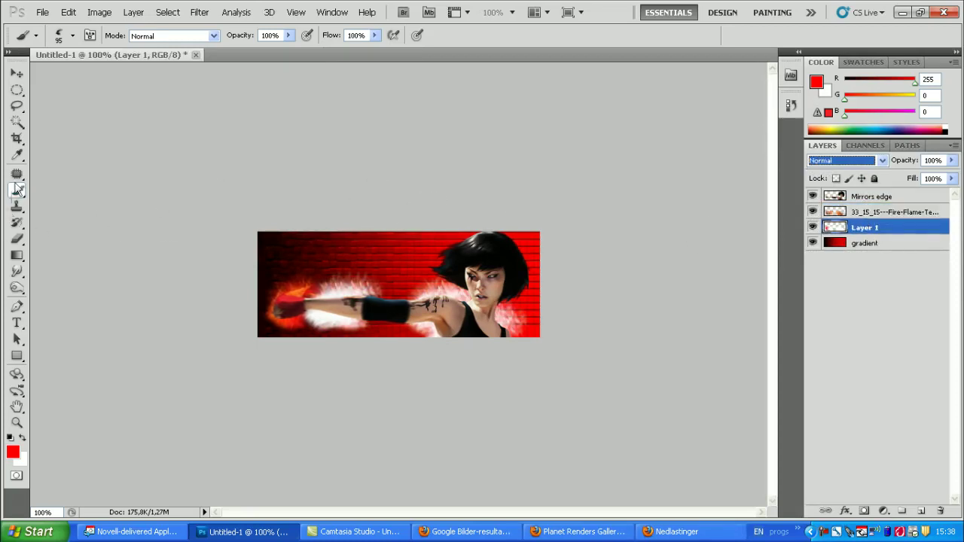
pyautogui.click(874, 212)
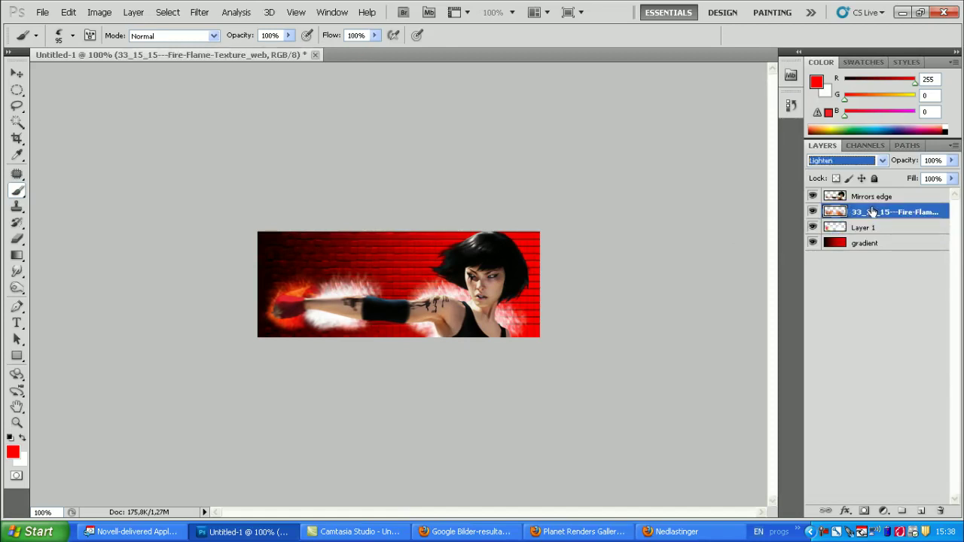
pyautogui.hotkey('ctrl', 'j')
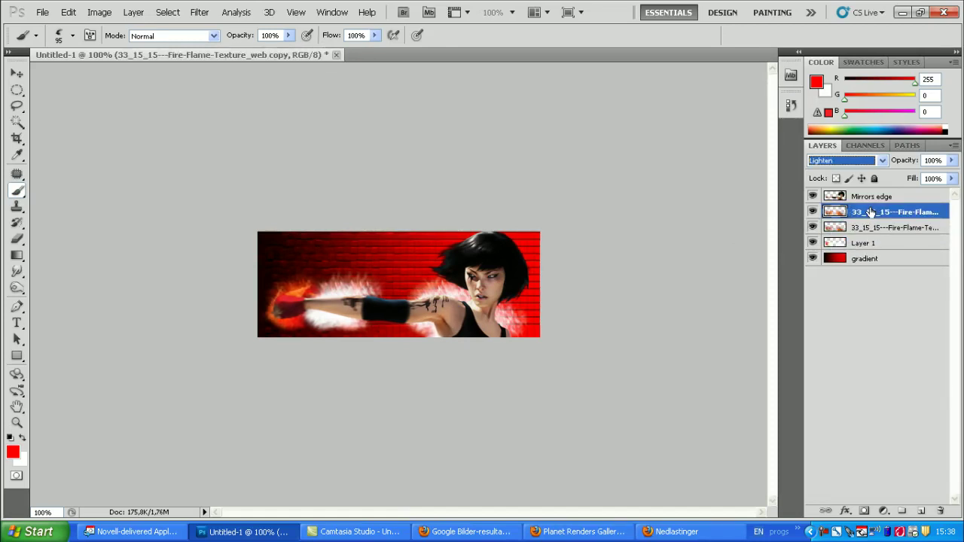
pyautogui.hotkey('ctrl', 'e')
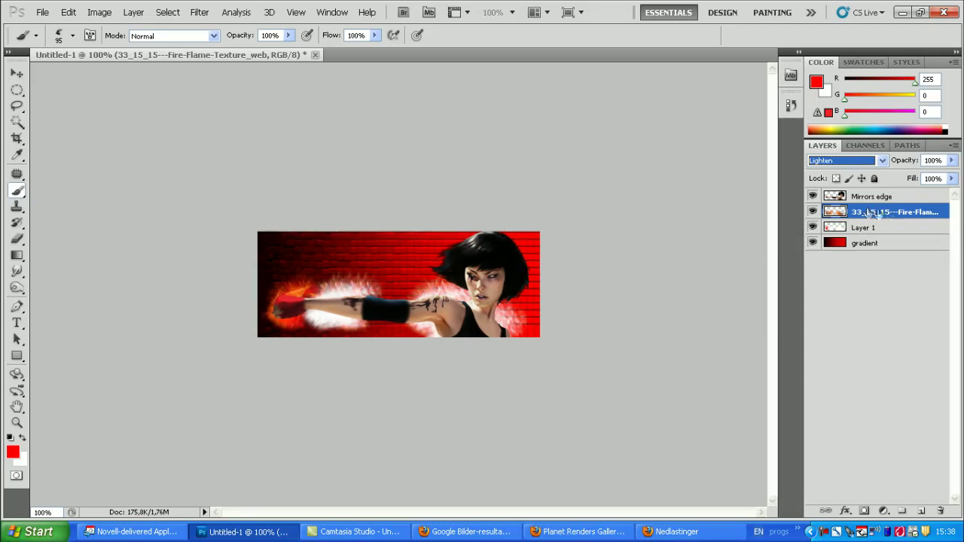
pyautogui.click(874, 228)
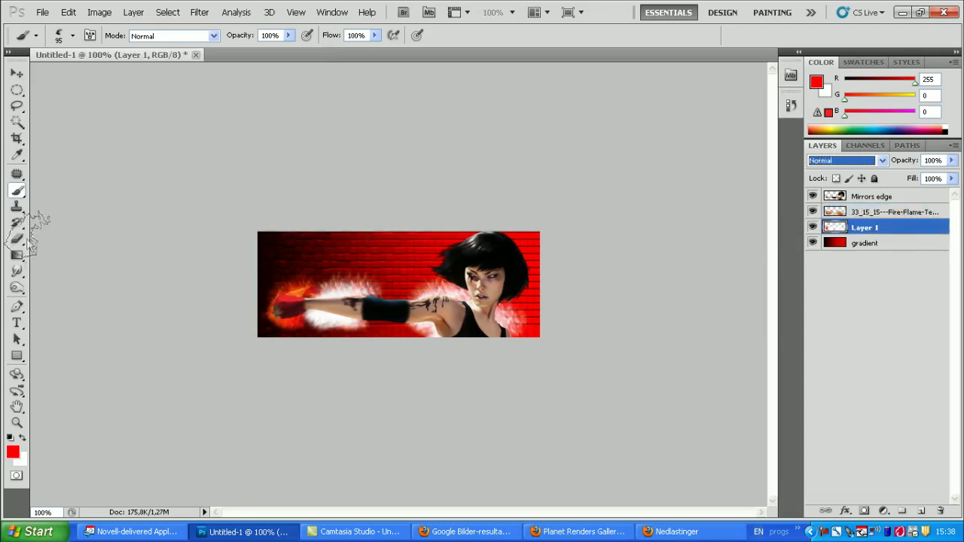
# - Switch to the Smudge Tool from the blur, sharpen and smudge group
pyautogui.click(16, 289)
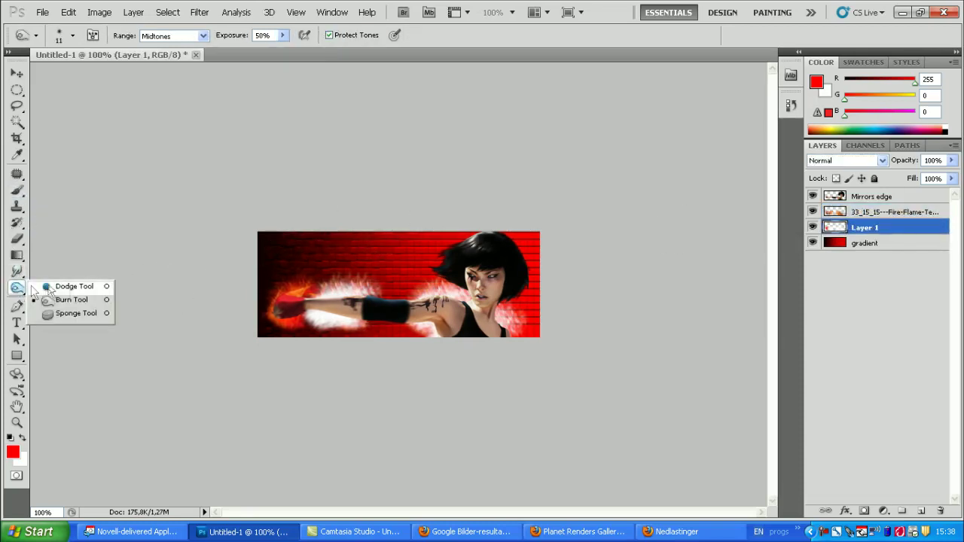
pyautogui.click(78, 293)
pyautogui.click(16, 271)
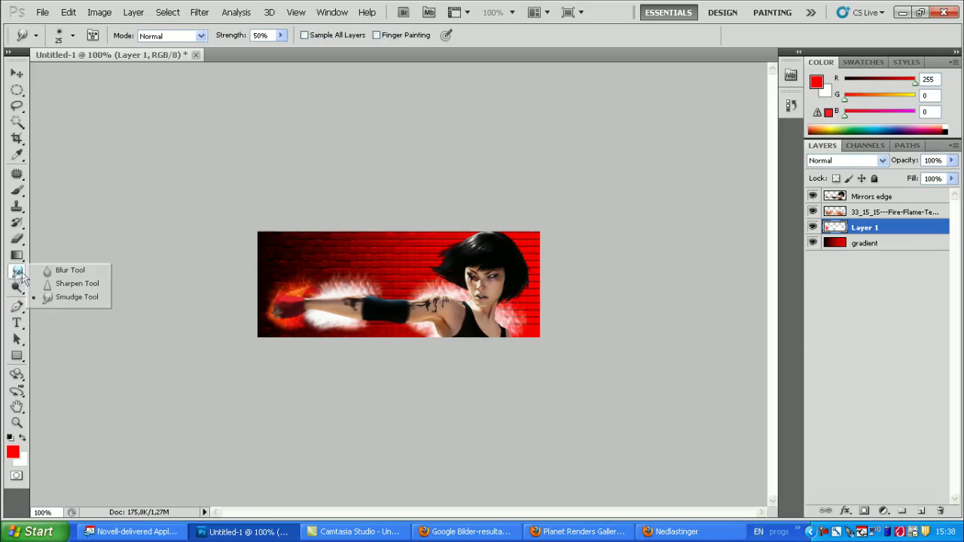
pyautogui.click(63, 300)
# - Choose the 361 brush preset and reduce its size to 50 px
pyautogui.rightClick(341, 284)
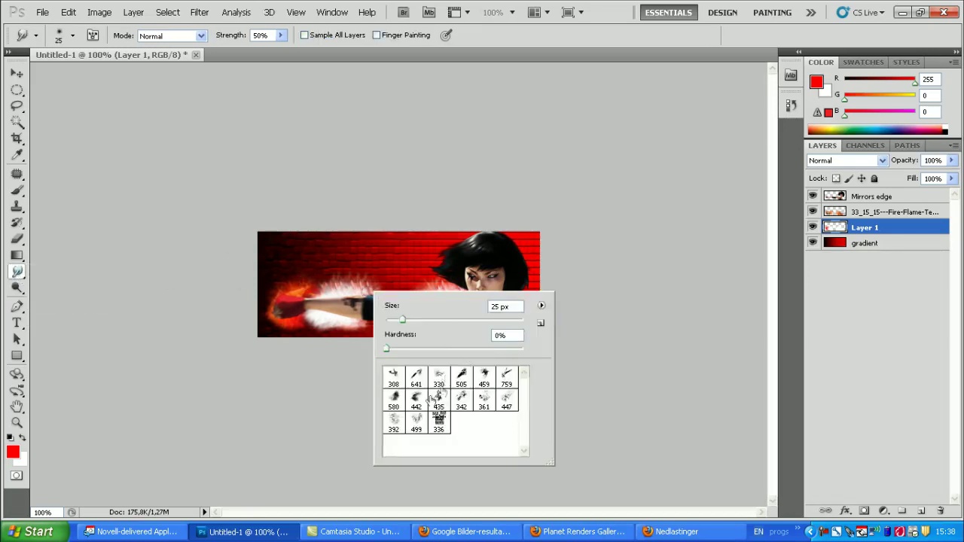
pyautogui.click(438, 397)
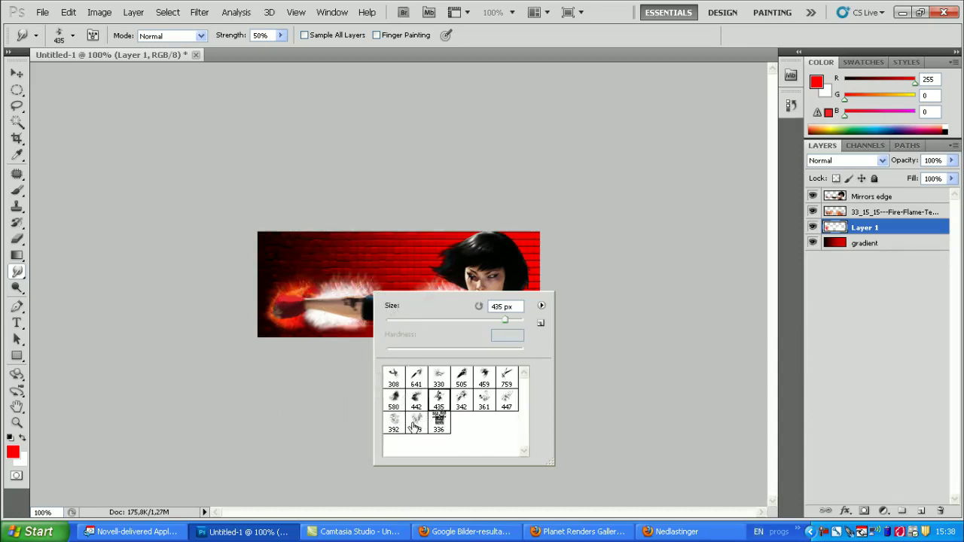
pyautogui.click(506, 399)
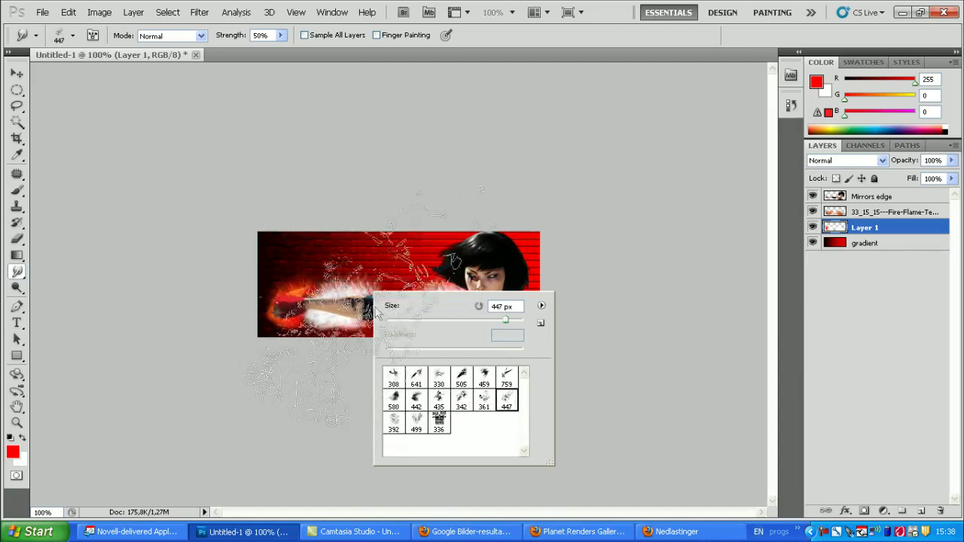
pyautogui.click(463, 403)
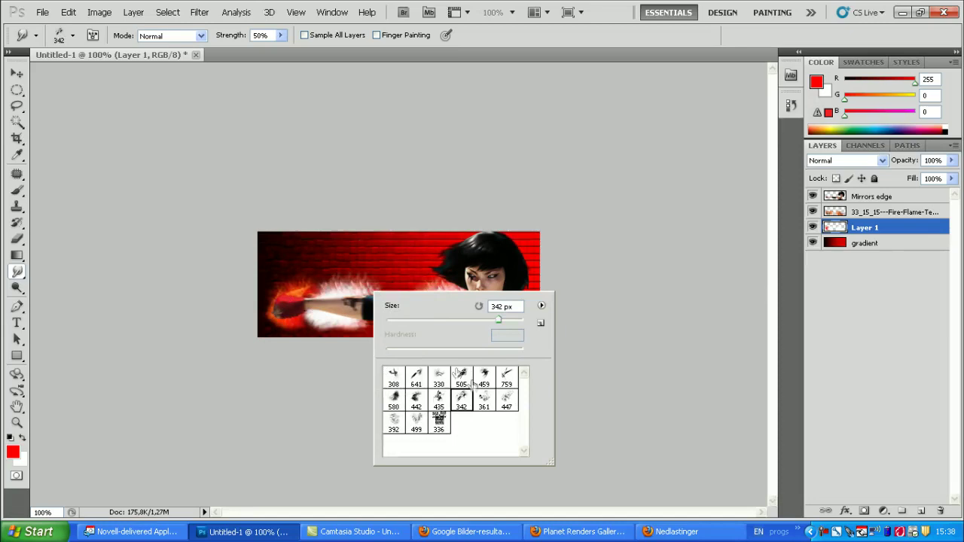
pyautogui.click(484, 401)
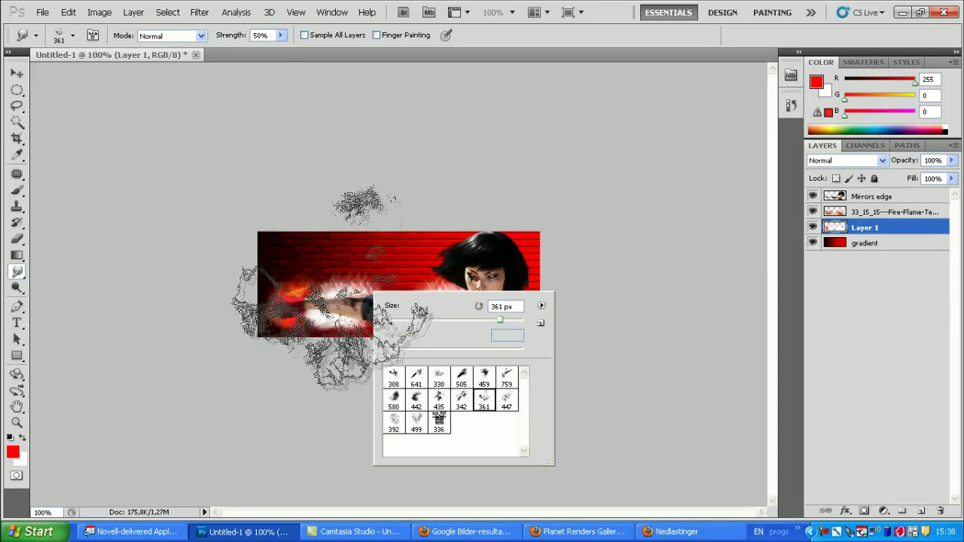
pyautogui.rightClick(322, 274)
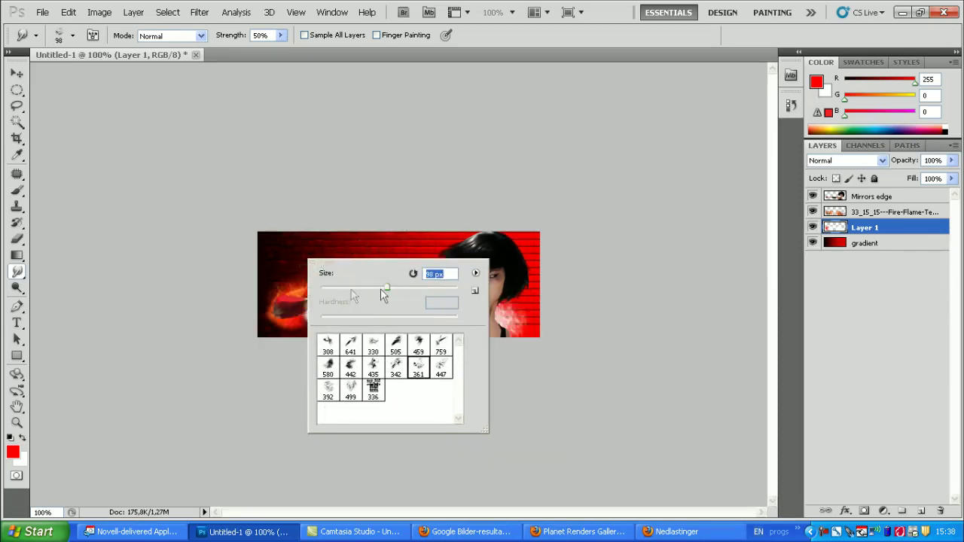
pyautogui.moveTo(372, 288)
pyautogui.mouseDown()
pyautogui.moveTo(286, 289)
pyautogui.moveTo(351, 292)
pyautogui.mouseUp()
pyautogui.press('Return')
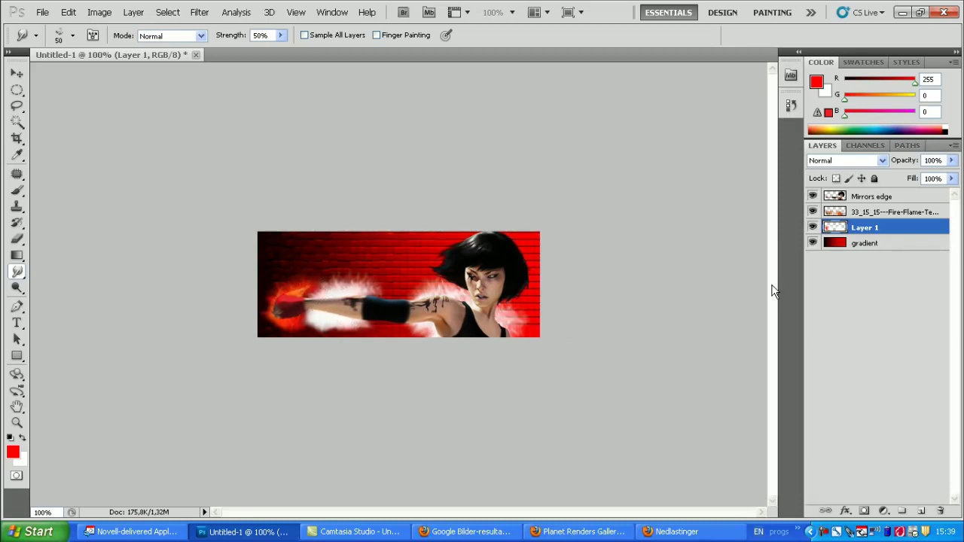
# - Merge the fire texture layer down into Layer 1
pyautogui.rightClick(868, 232)
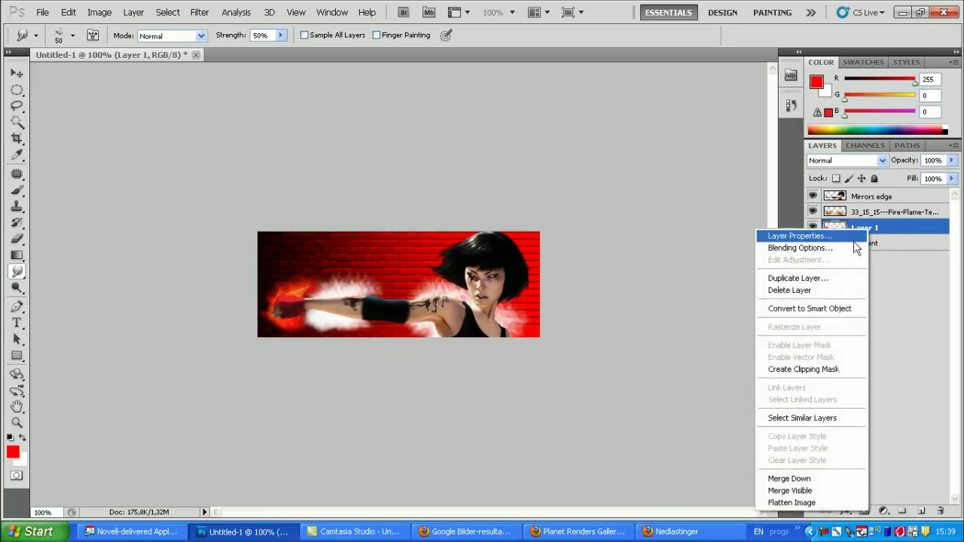
pyautogui.press('Escape')
pyautogui.hotkey('shift', 'alt', 'g')
pyautogui.rightClick(891, 217)
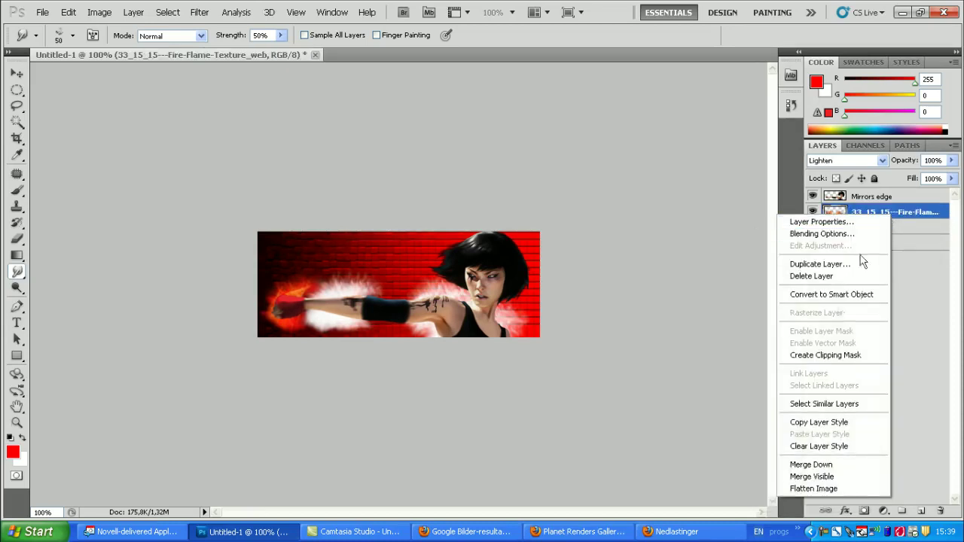
pyautogui.click(821, 464)
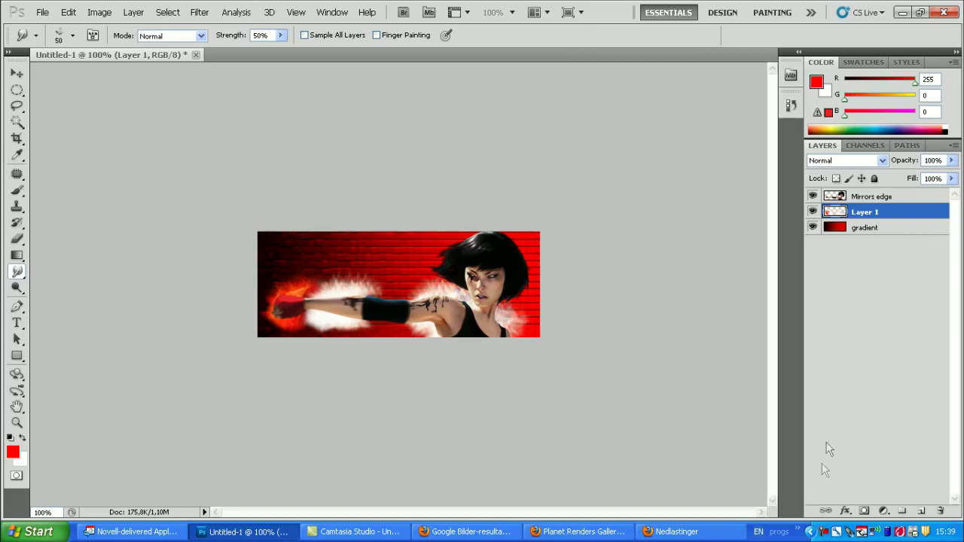
# - Open Layer 1's Blending Options, then close the window without changes
pyautogui.rightClick(875, 212)
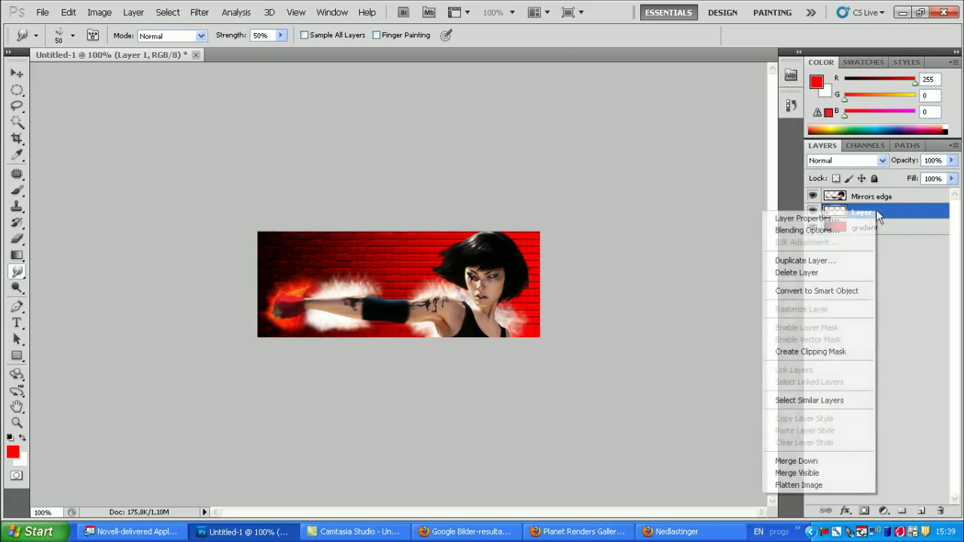
pyautogui.click(846, 236)
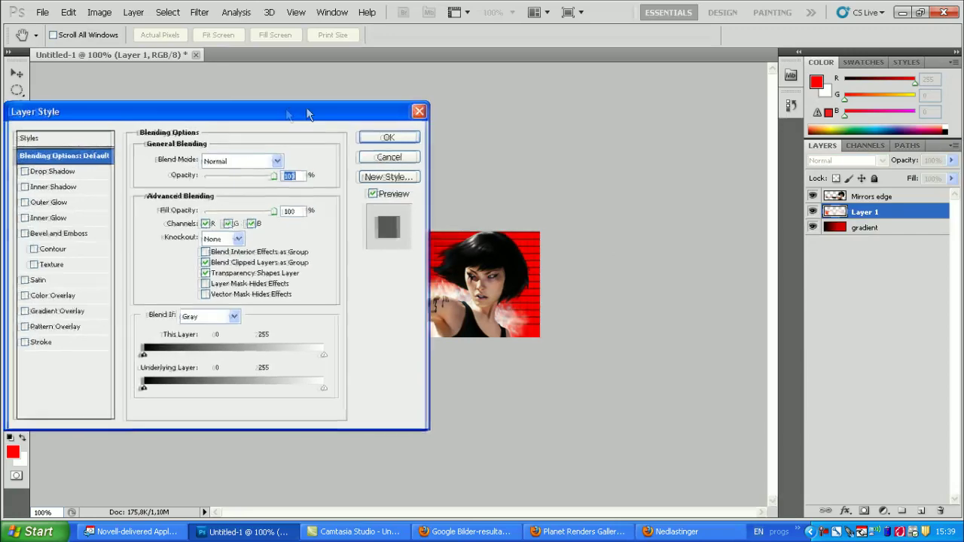
pyautogui.moveTo(307, 113); pyautogui.dragTo(748, 131)
pyautogui.click(833, 179)
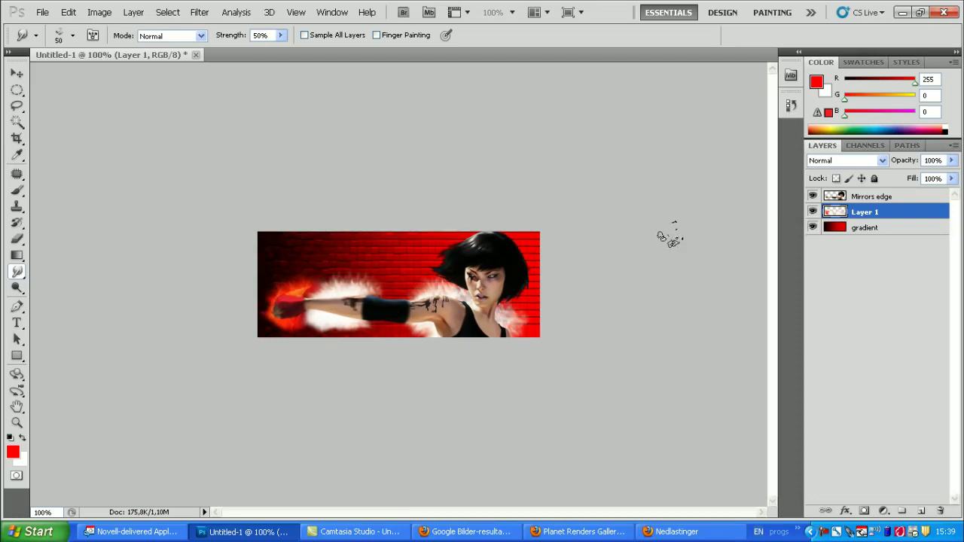
# - Load Layer 1's white-stroke outline as a selection, pick the Brush, and add empty Layer 2
pyautogui.keyDown('ctrl'); pyautogui.click(834, 213); pyautogui.keyUp('ctrl')
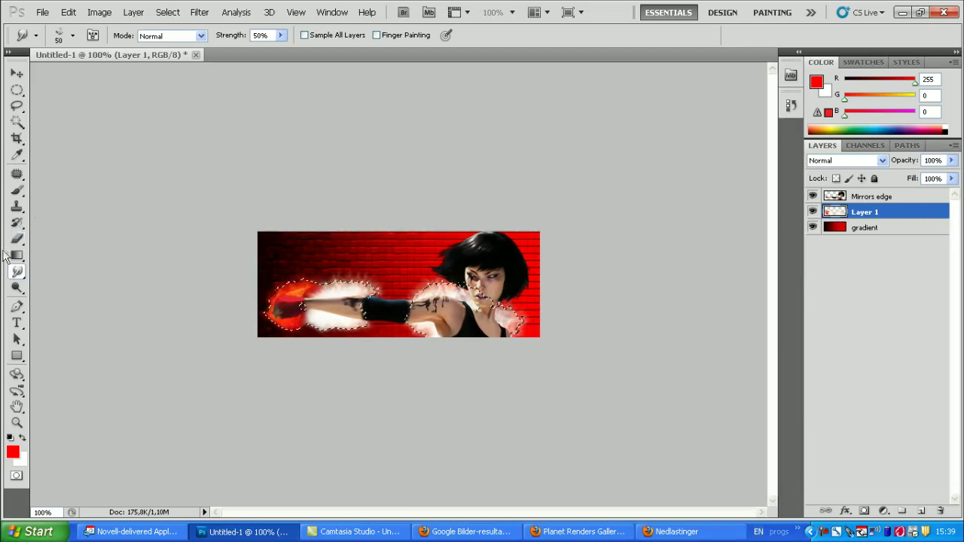
pyautogui.click(17, 189)
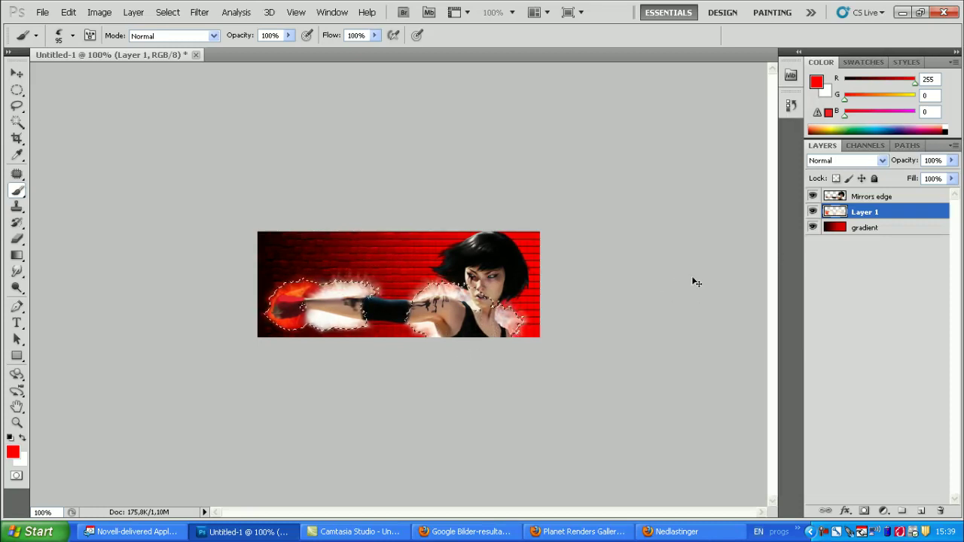
pyautogui.hotkey('ctrl', 'shift', 'n')
pyautogui.press('Return')
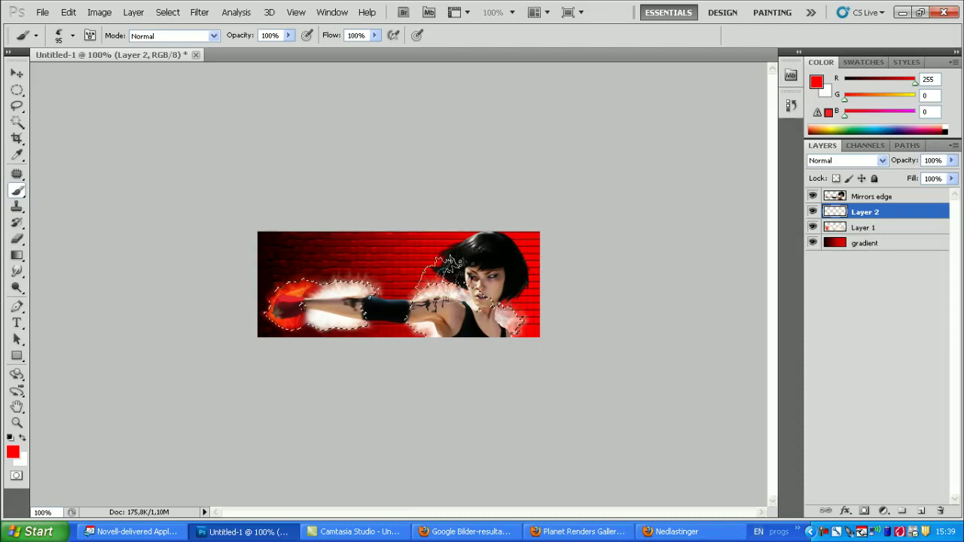